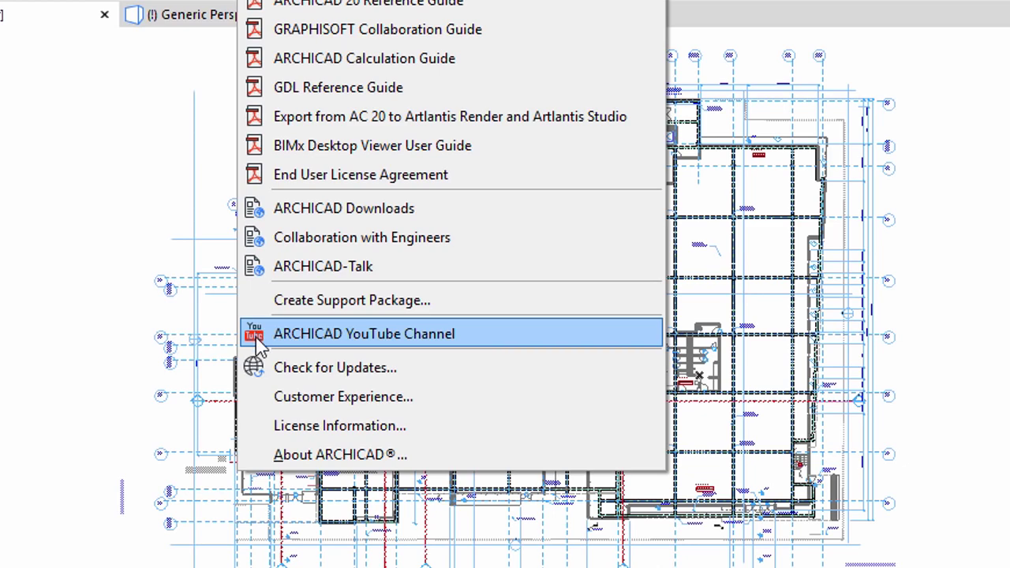
Step: Open the ARCHICAD YouTube Channel from the help resources and search it for "ARCHICAD Training Series"
click(256, 334)
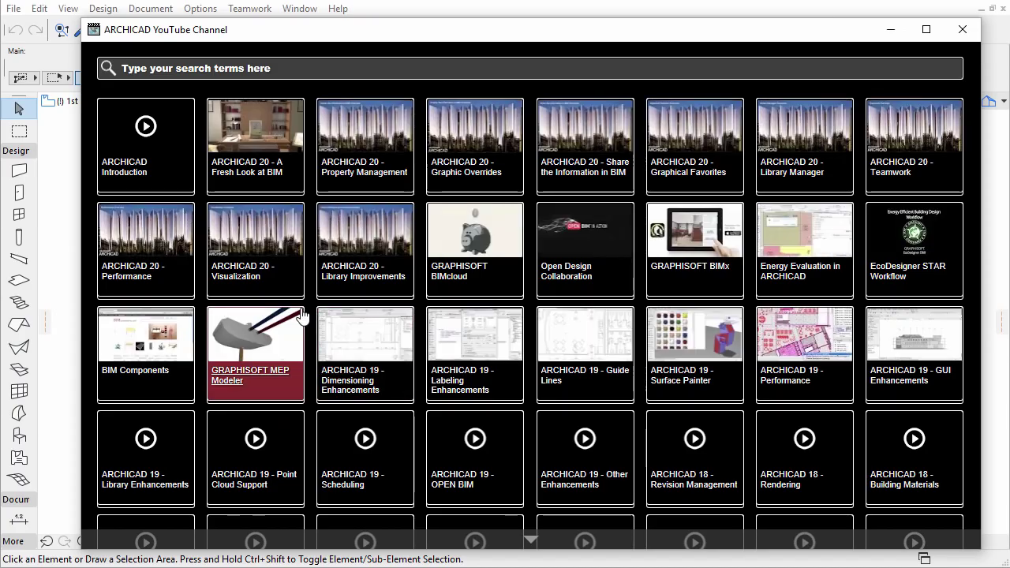
click(365, 69)
text(ARCHICAD Training )
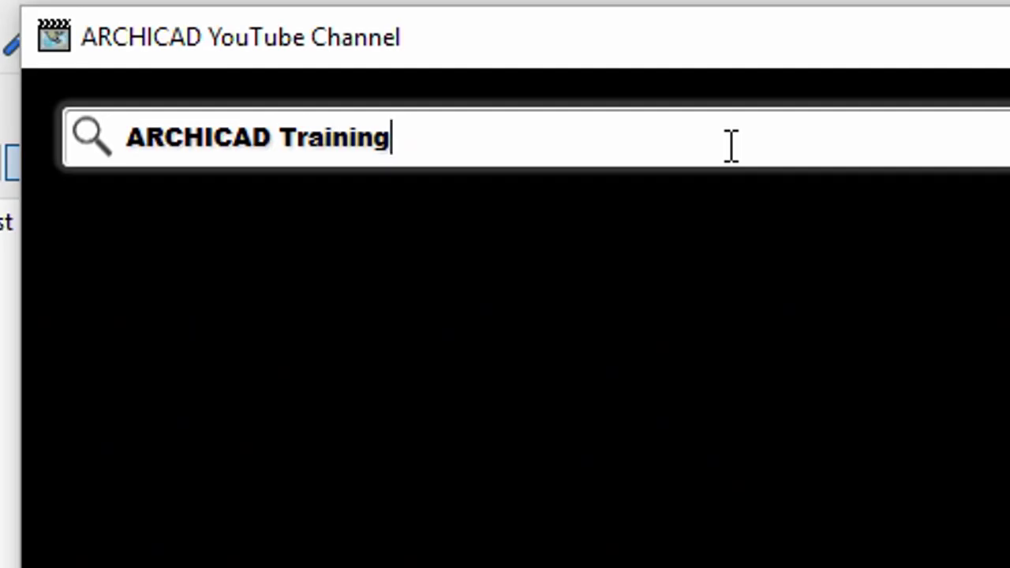
text(Se)
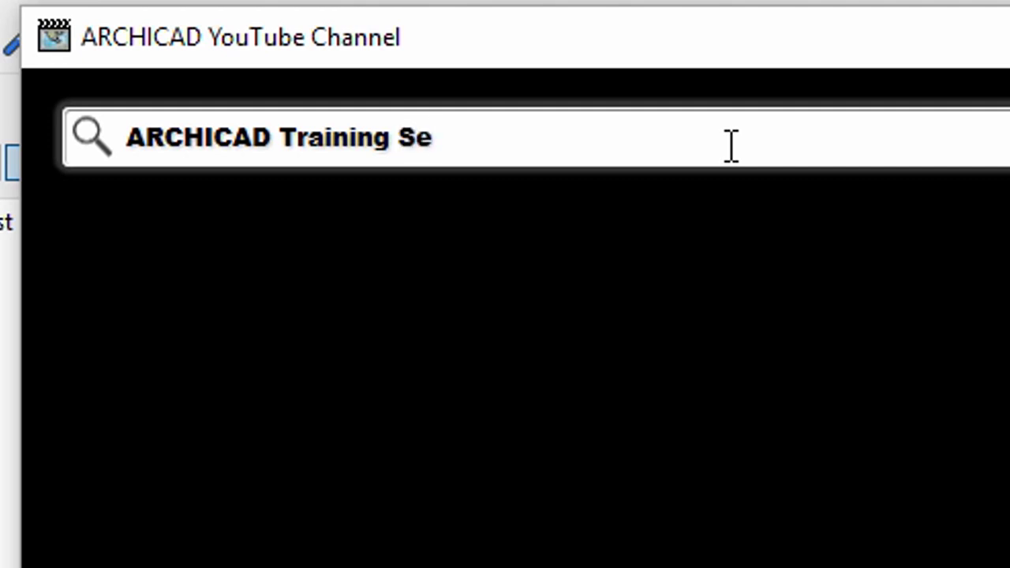
text(ries)
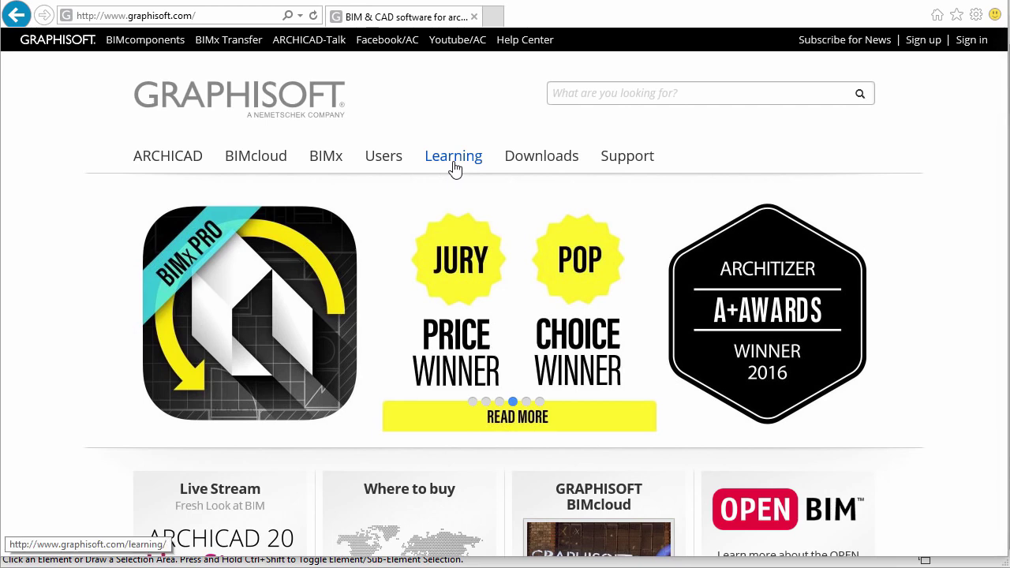
Step: On the GRAPHISOFT website, open Volume 1 of the ARCHICAD Training Series under Learning and browse the worldwide contact page
click(454, 164)
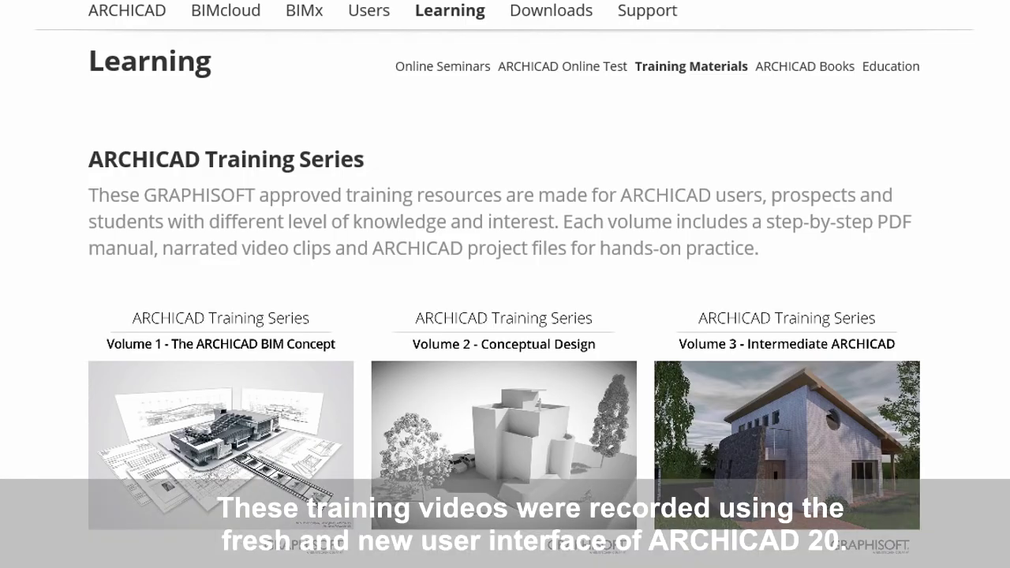
click(233, 390)
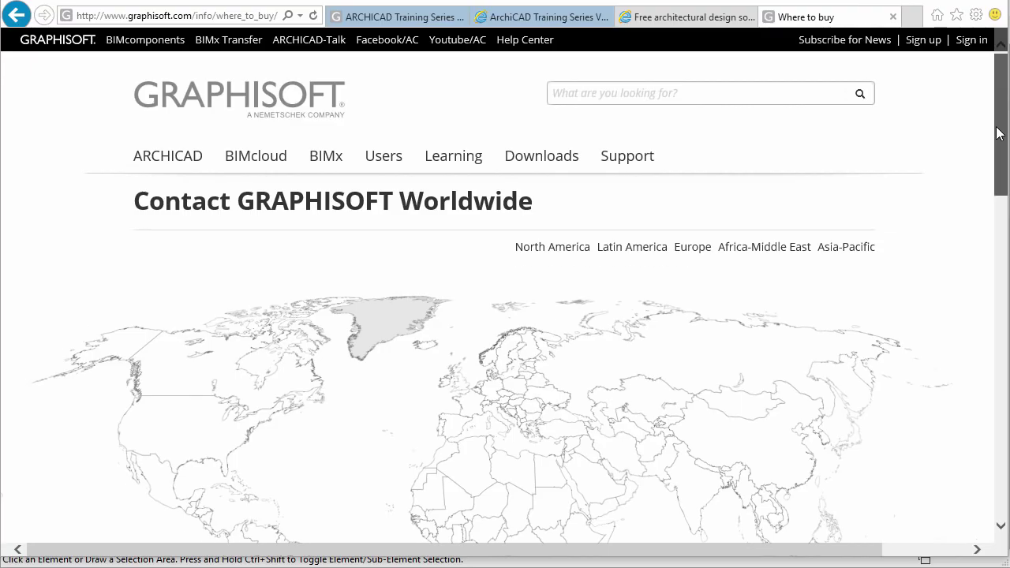
drag(1000, 131, 999, 171)
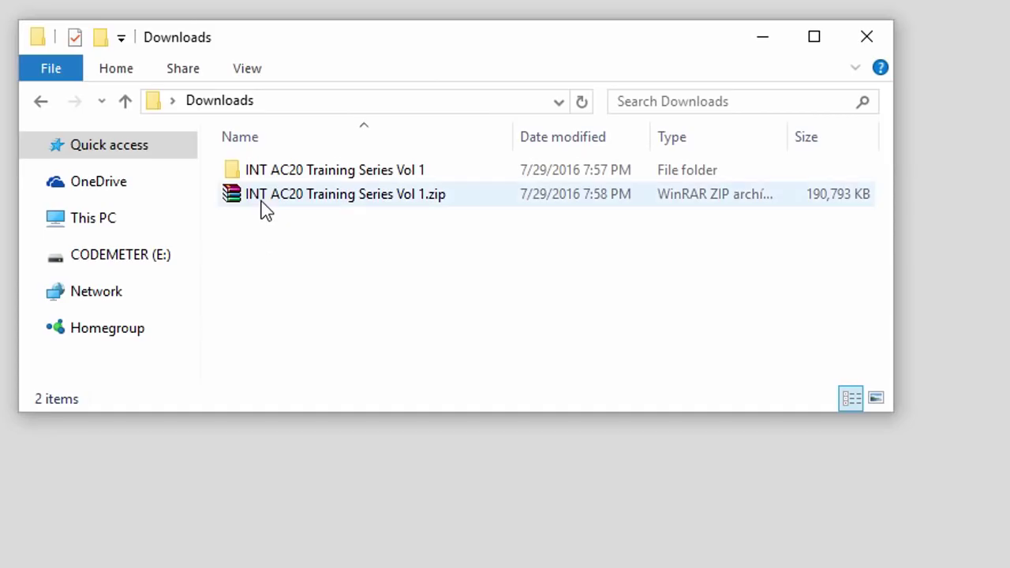
Step: In Downloads, open the INT AC20 Training Series Vol 1 folder and look over its imperial and metric NHS Office 20 project files
click(264, 199)
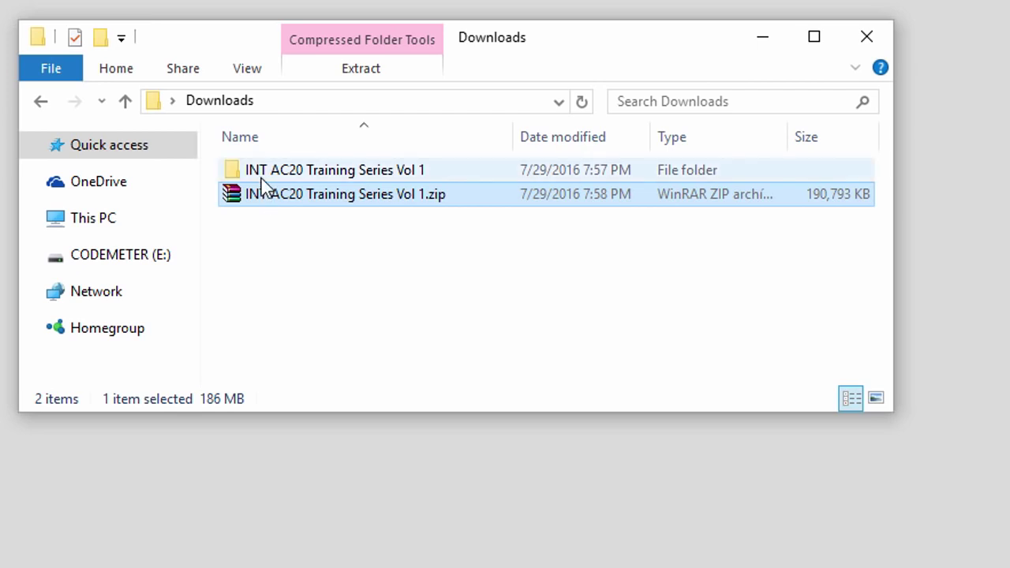
double_click(262, 173)
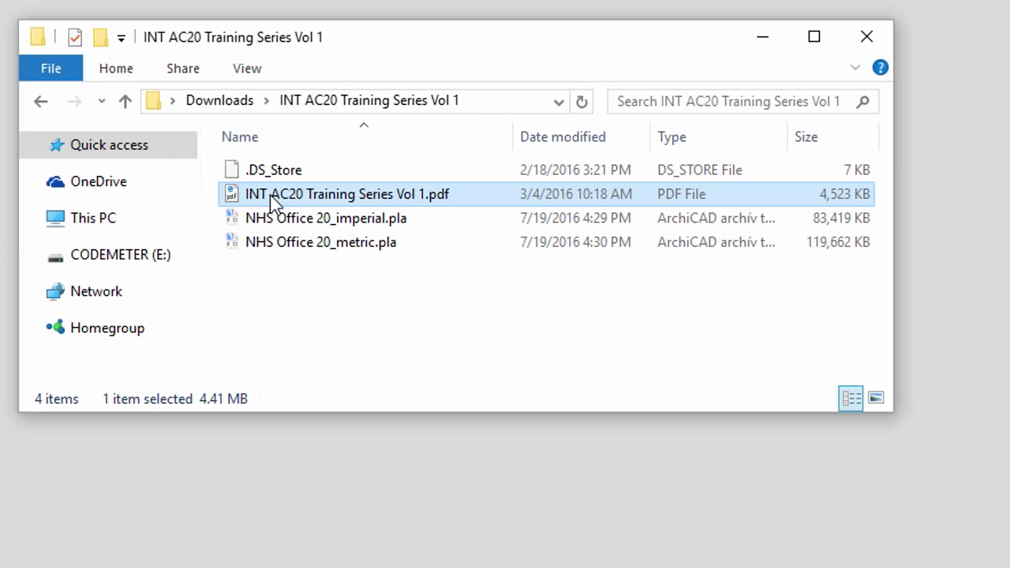
click(278, 223)
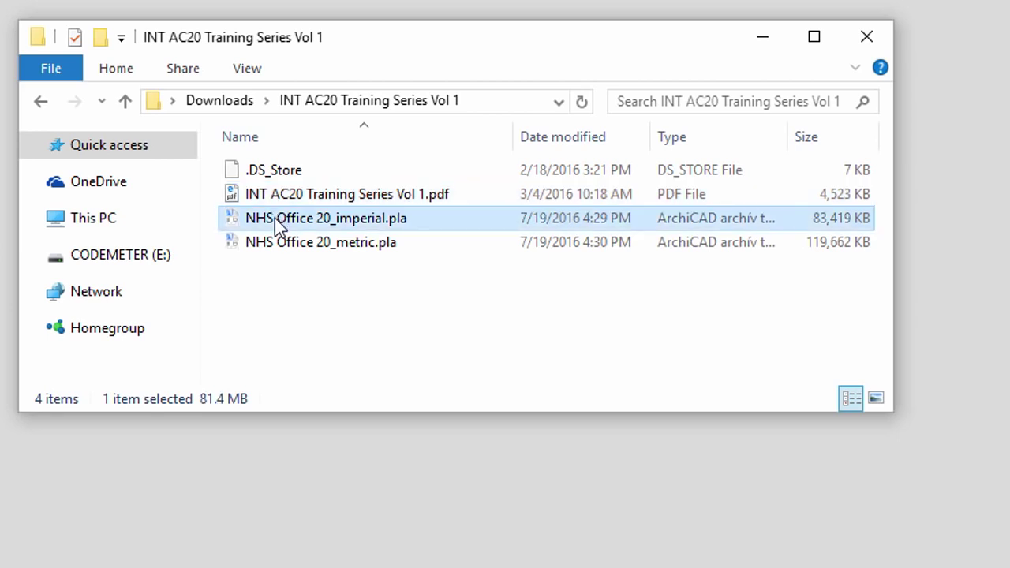
click(280, 245)
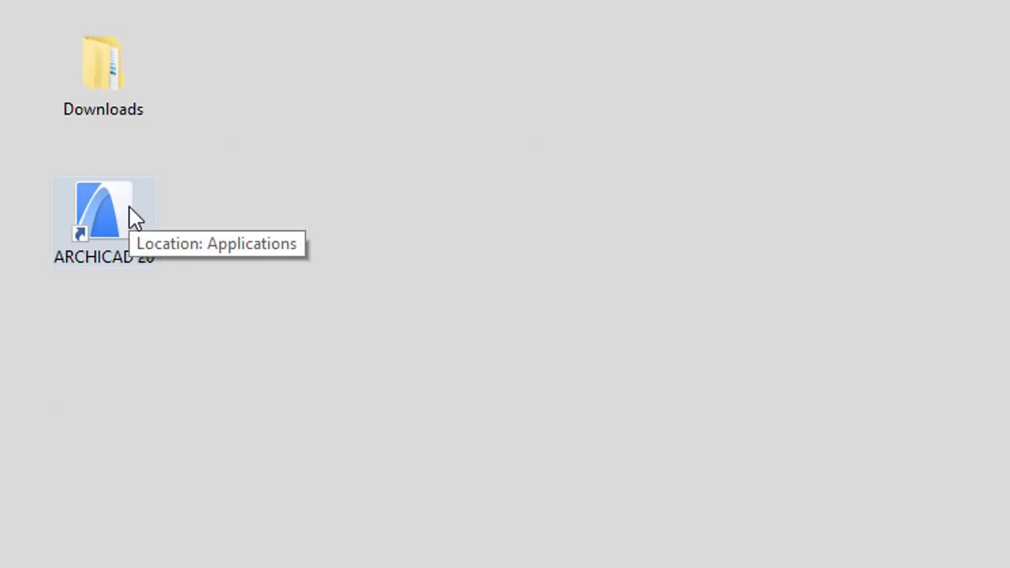
Step: Launch ARCHICAD 20, view the new project options, and choose to open an existing project
right_click(133, 217)
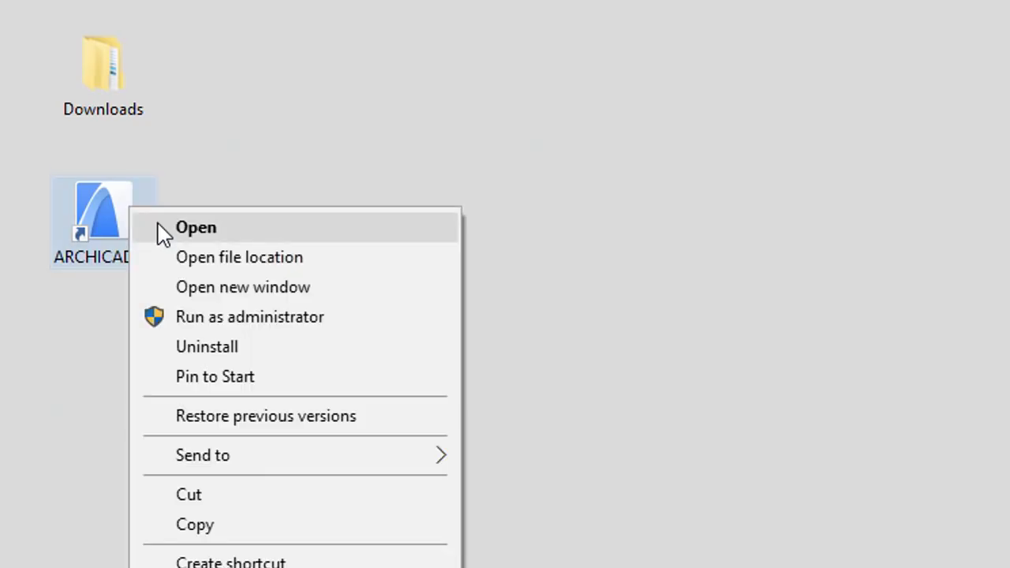
click(195, 228)
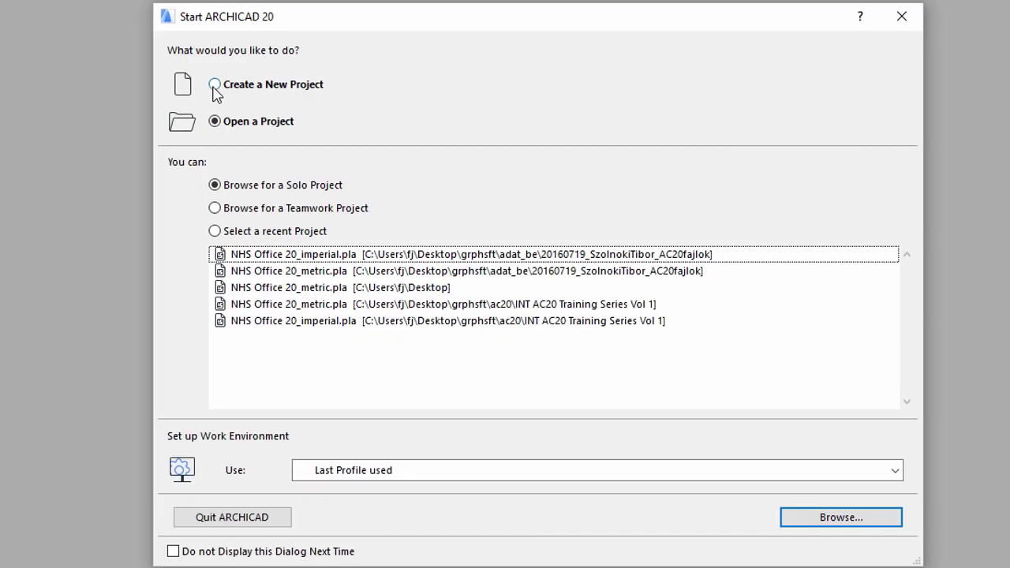
click(215, 85)
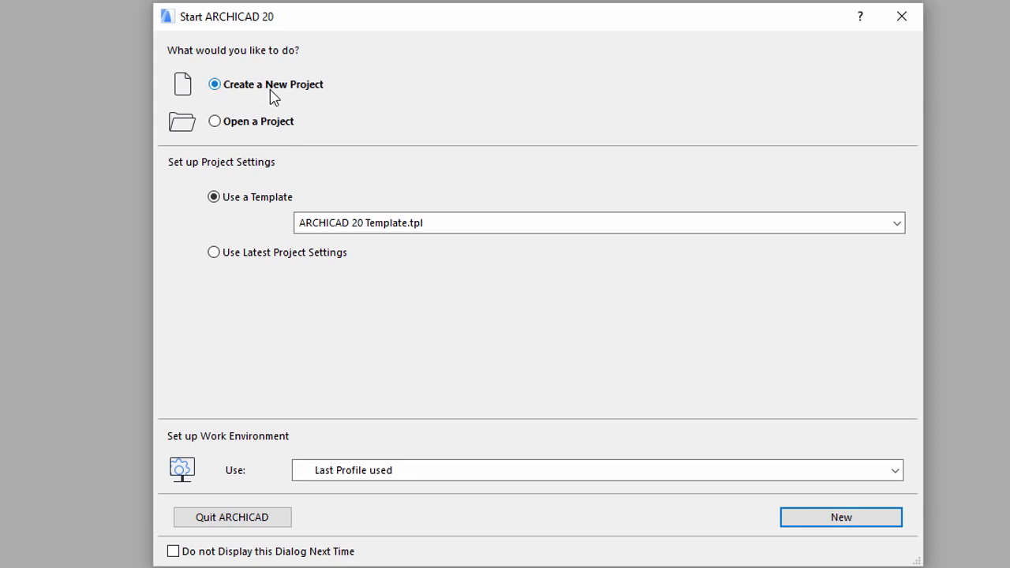
click(215, 121)
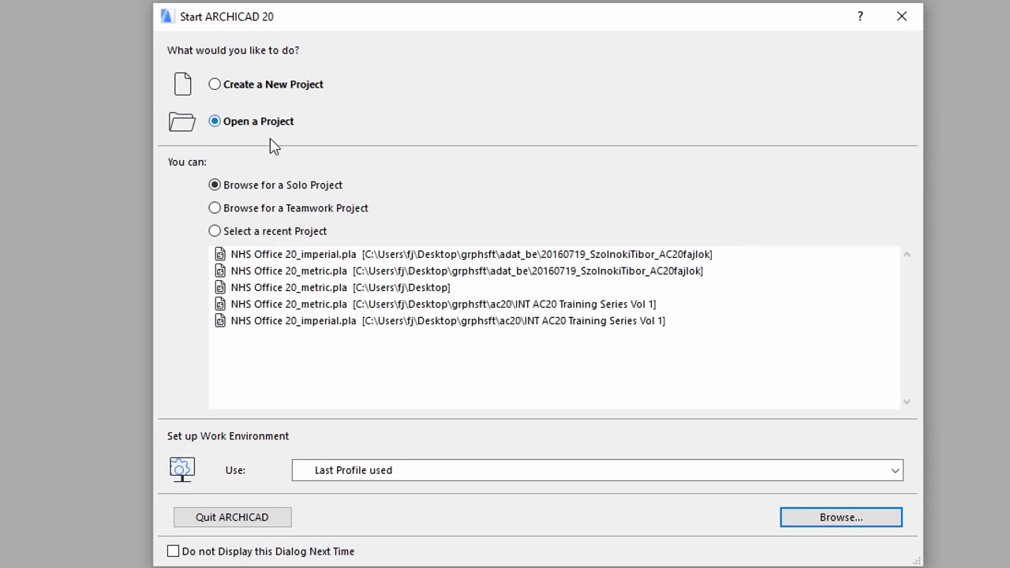
Step: Choose to browse for a solo project and set the work environment to Standard Profile 20
click(215, 185)
click(478, 473)
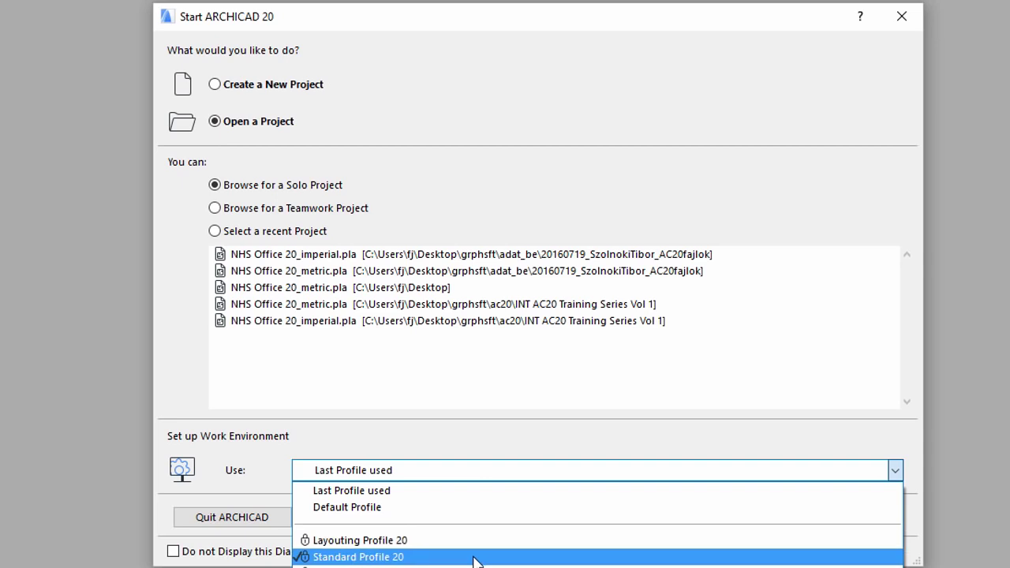
click(474, 558)
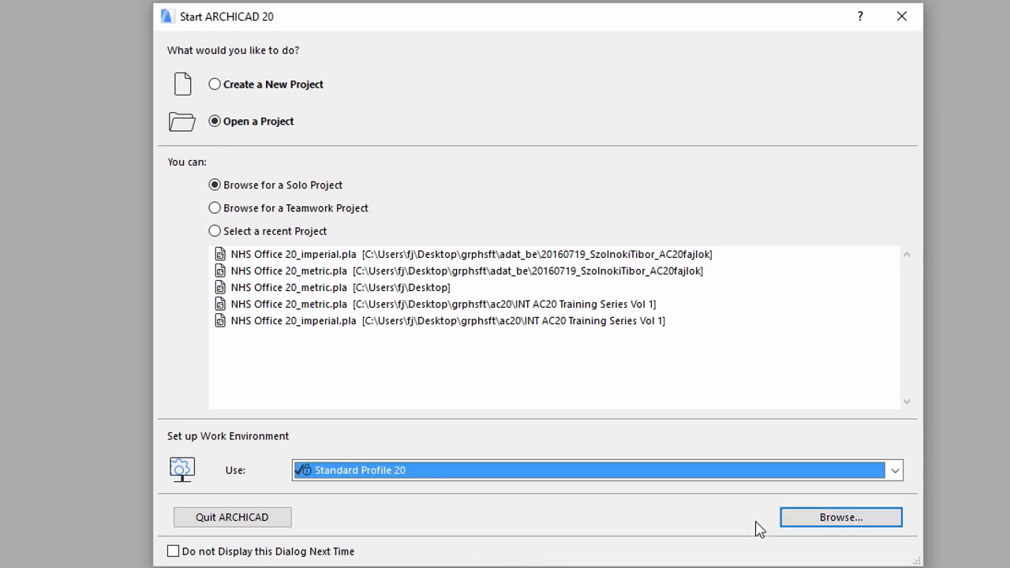
Step: Browse to the INT AC20 Training Series Vol 1 folder in Downloads and open NHS Office 20_imperial.pla
click(793, 527)
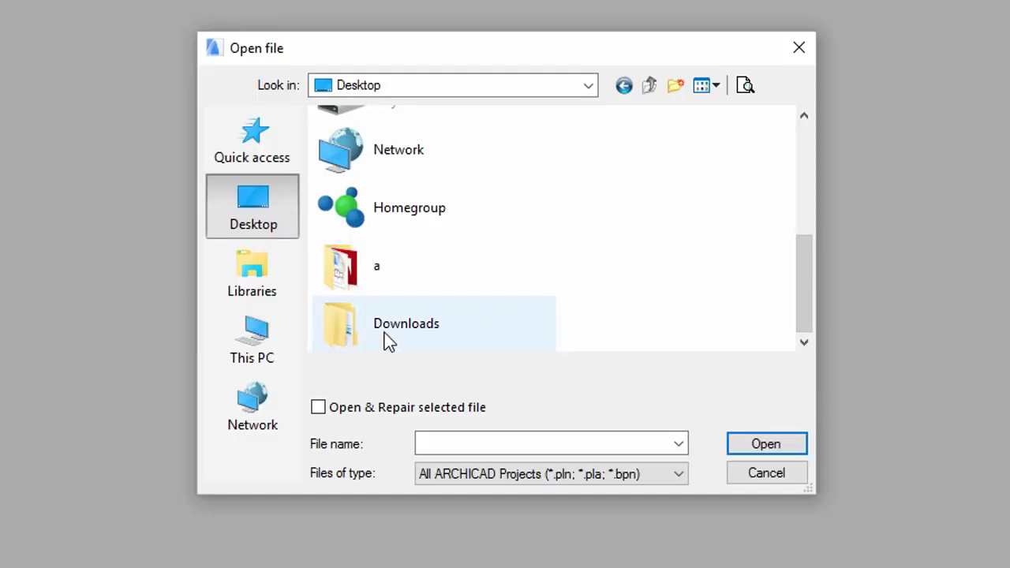
double_click(385, 331)
double_click(356, 150)
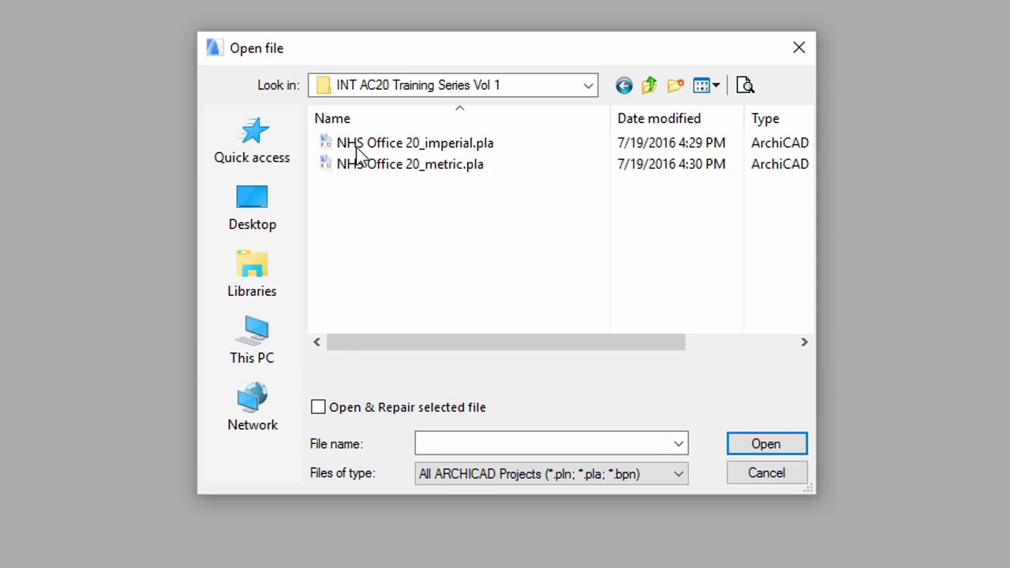
click(356, 147)
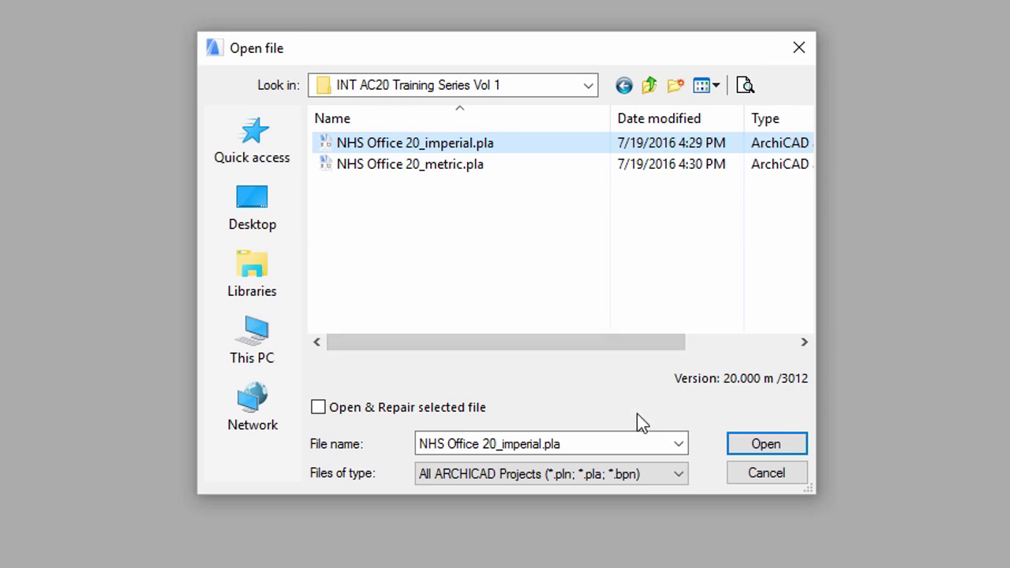
click(740, 447)
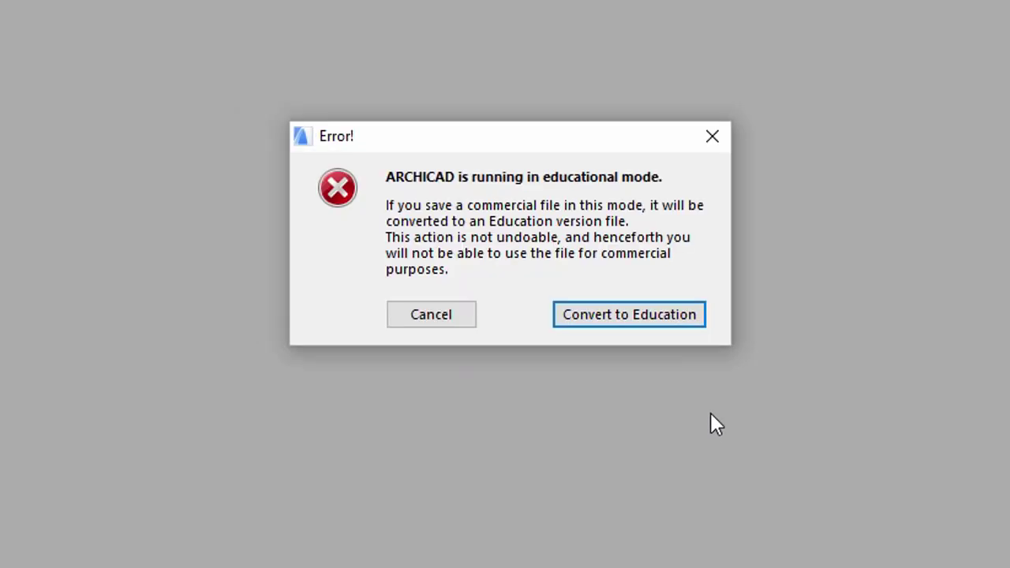
Step: Finish opening the archive by converting it to Education, reading library elements directly from the archive, and skipping all drawing updates
click(642, 320)
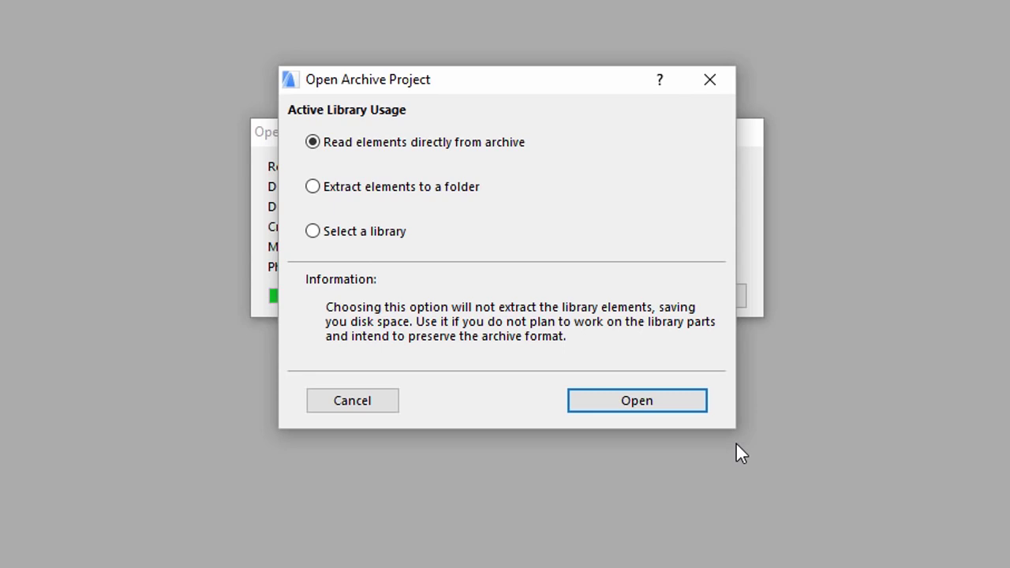
click(663, 411)
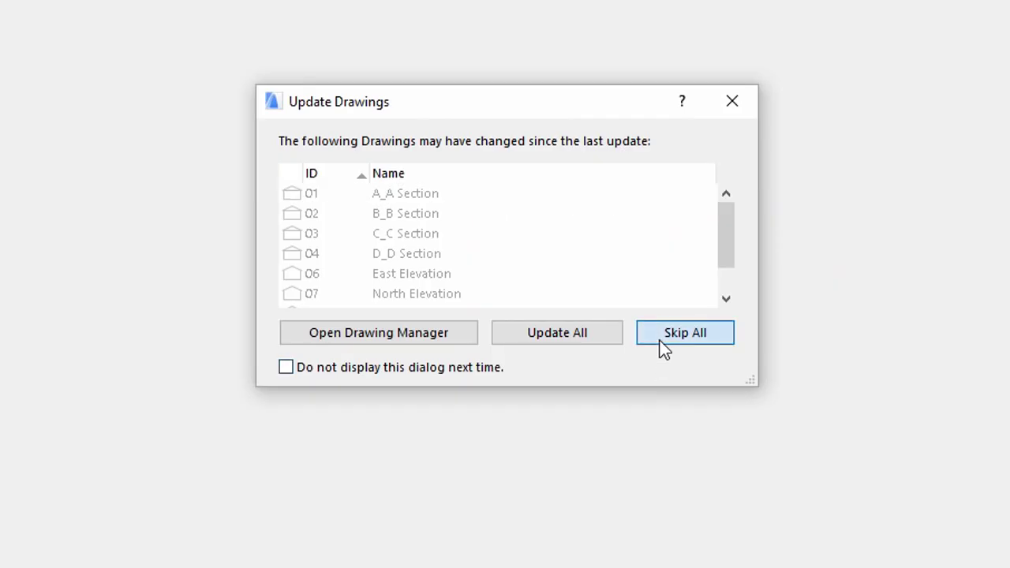
click(661, 343)
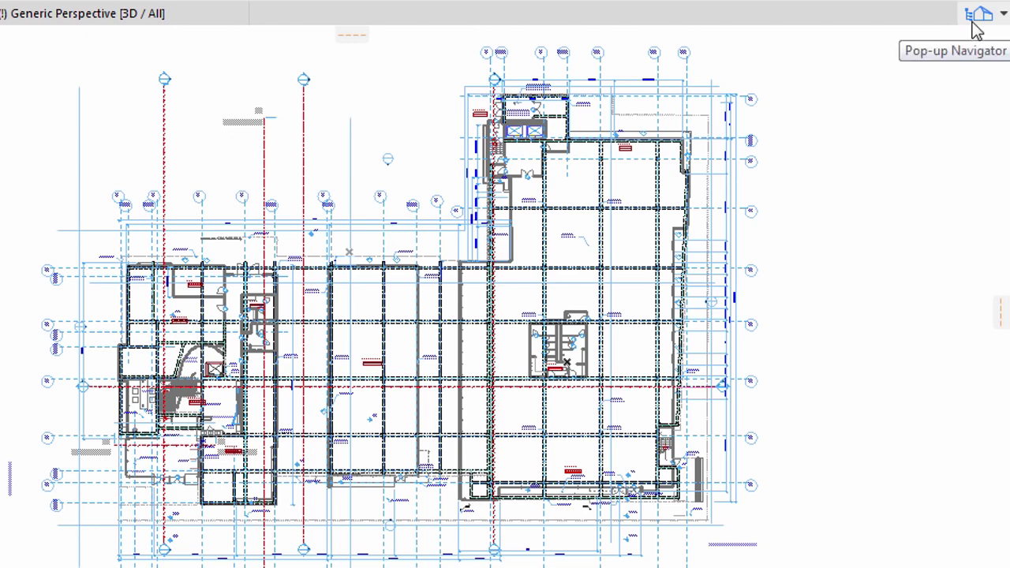
Step: Show the pop-up Navigator and look through the project map's stories, sections, elevations, worksheets and details
click(975, 23)
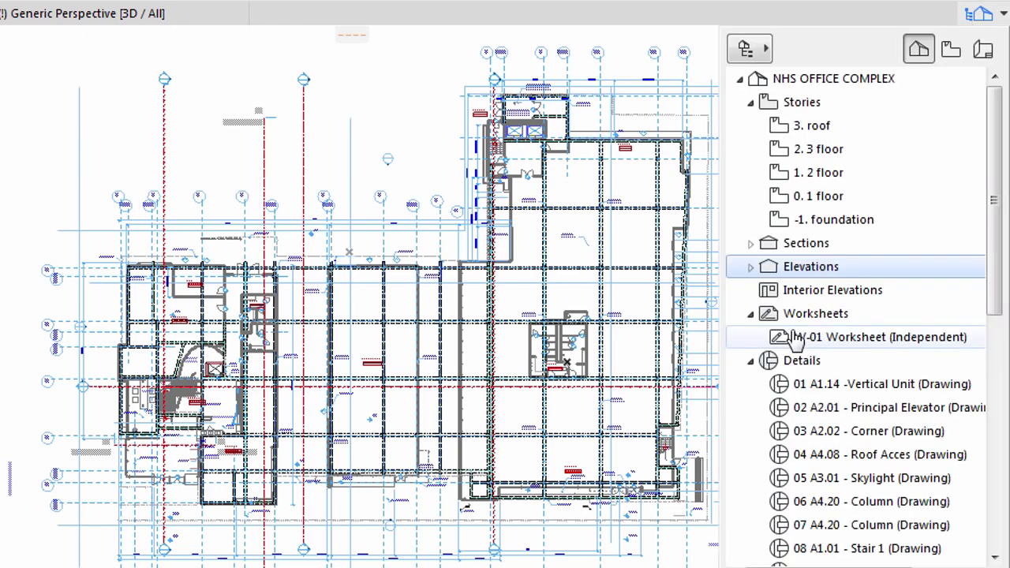
click(849, 367)
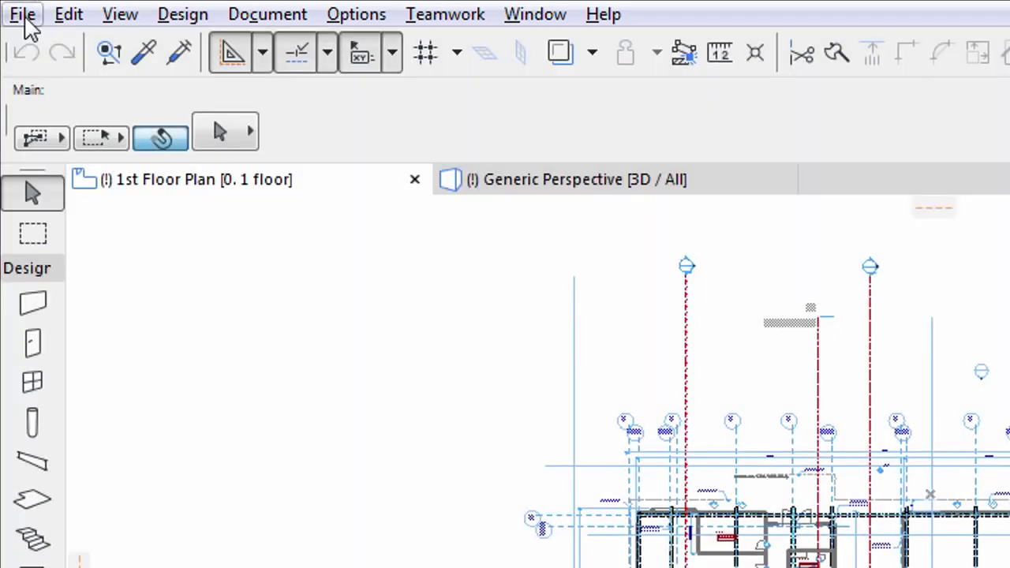
Step: Look through the available file, editing, view, design, document, options and teamwork commands, including project preferences and work environment
click(24, 16)
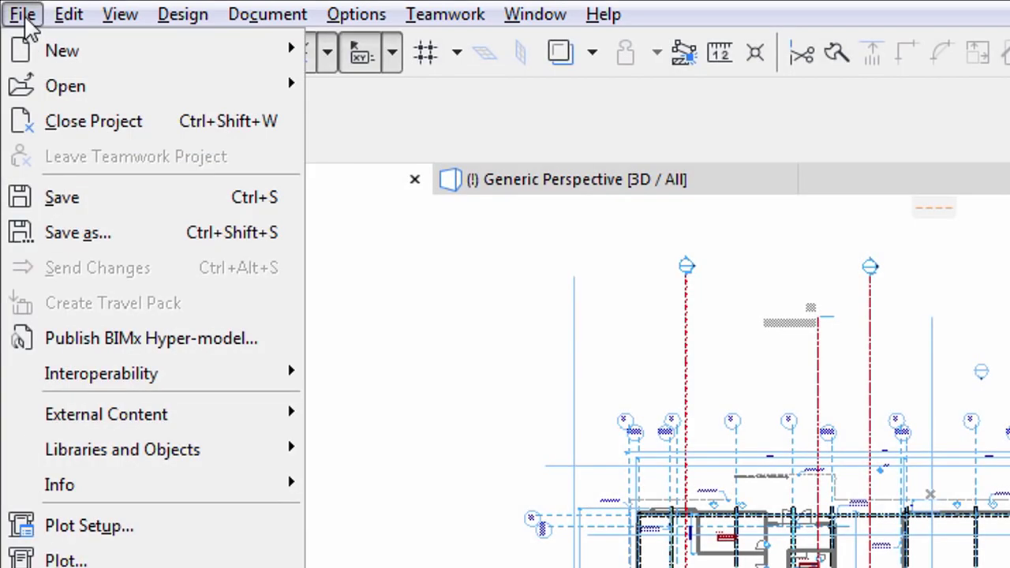
mouse_move(67, 23)
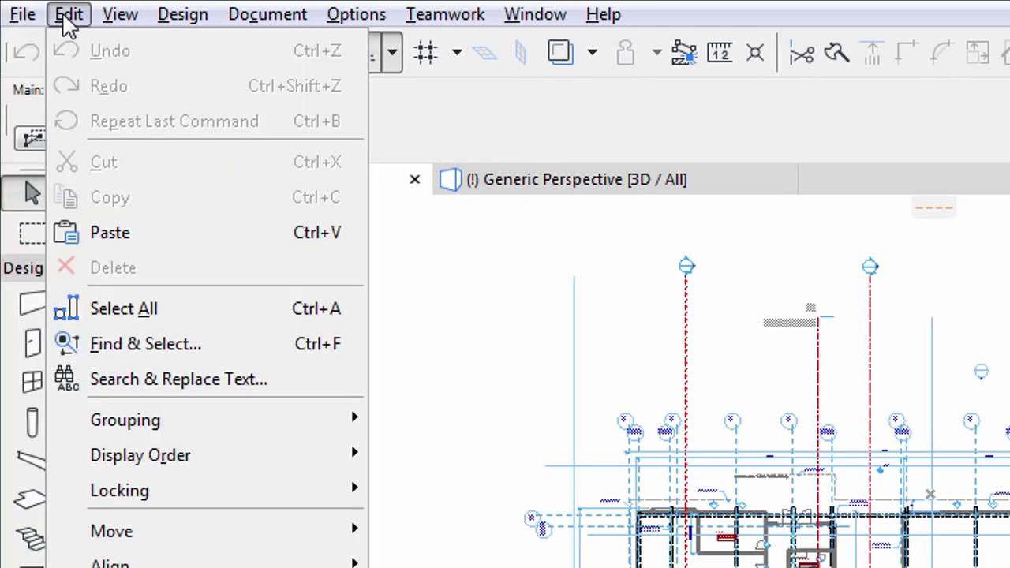
mouse_move(101, 24)
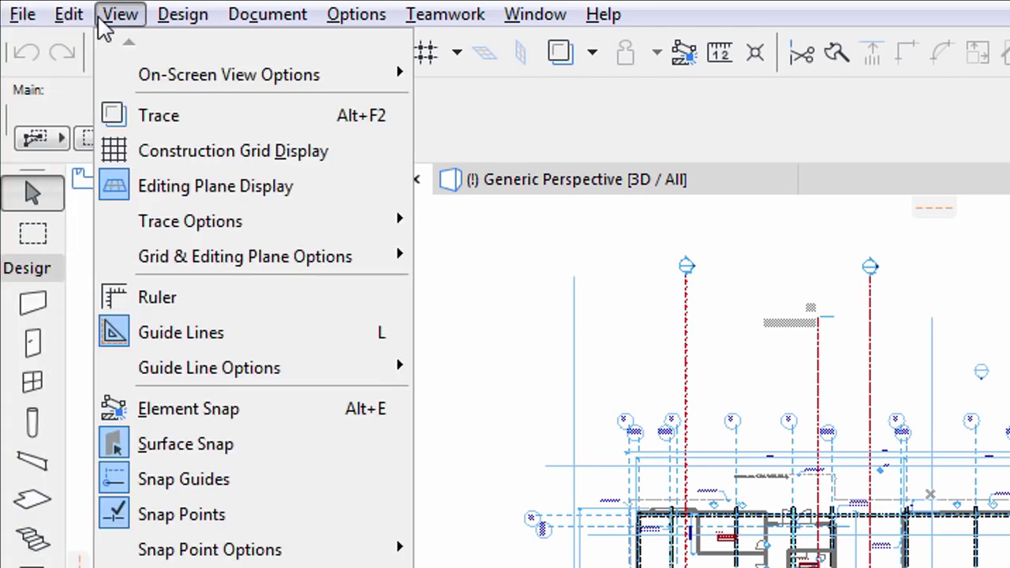
click(104, 23)
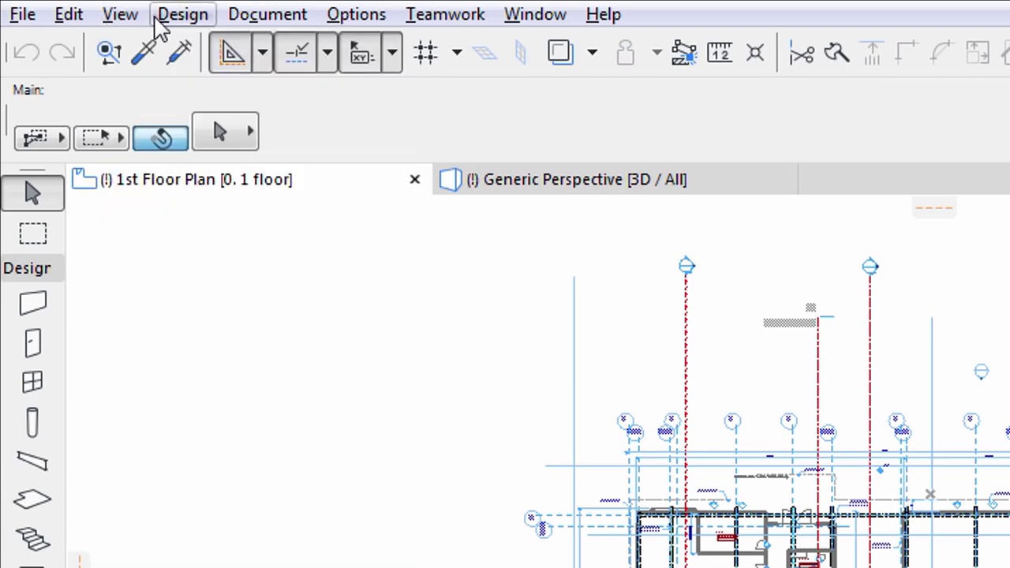
click(180, 14)
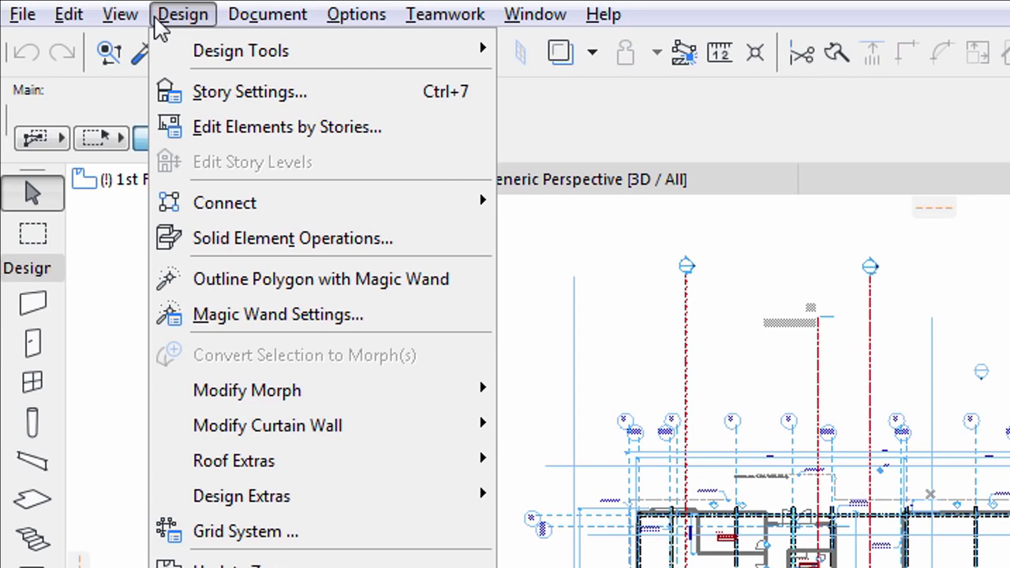
click(159, 21)
click(237, 19)
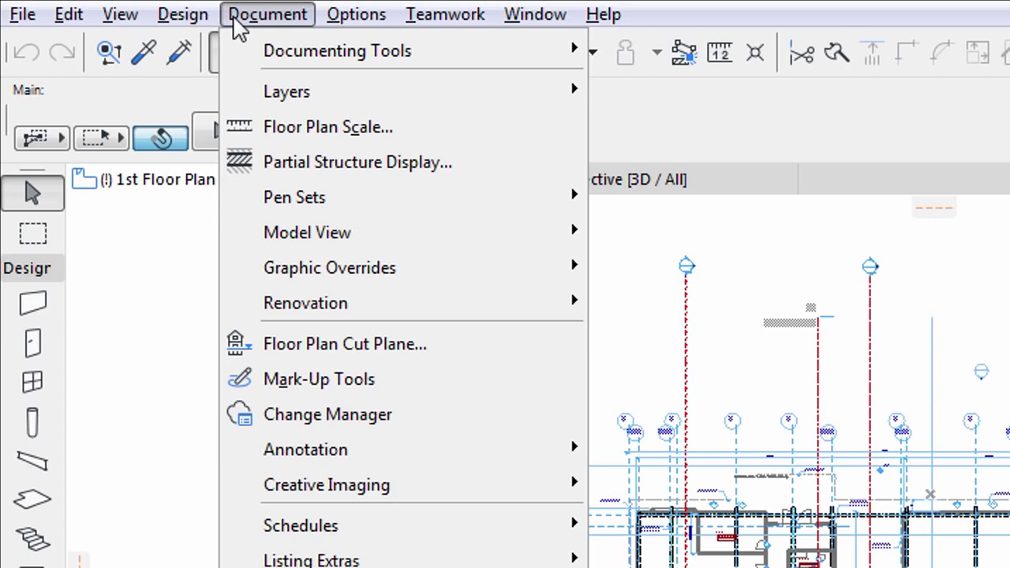
click(239, 17)
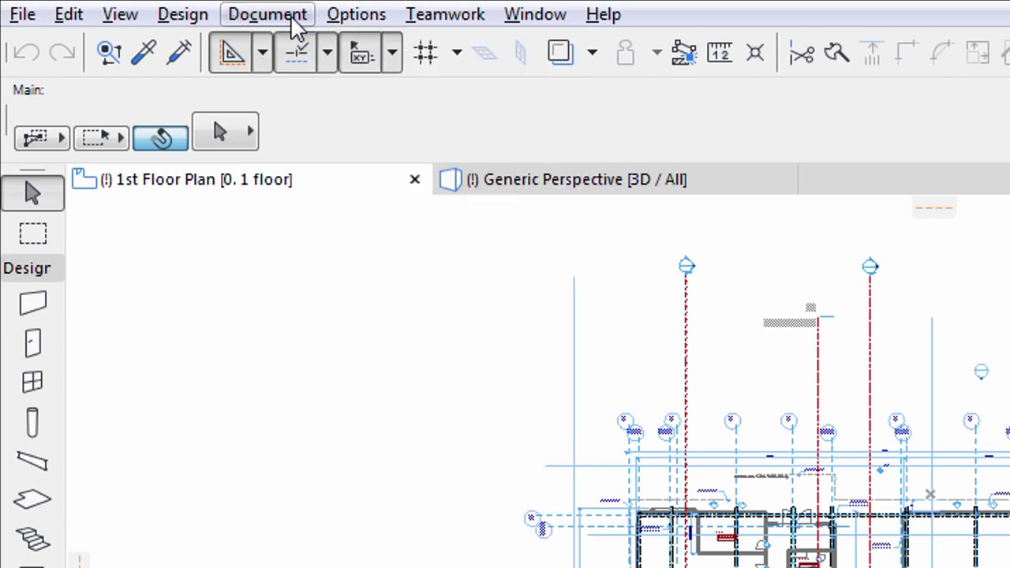
click(335, 24)
mouse_move(349, 238)
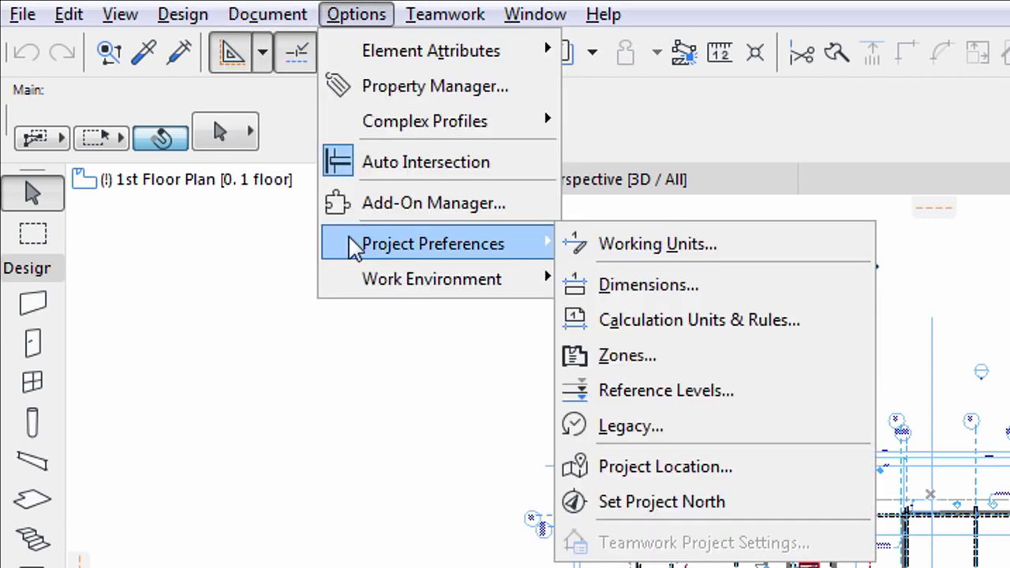
mouse_move(352, 281)
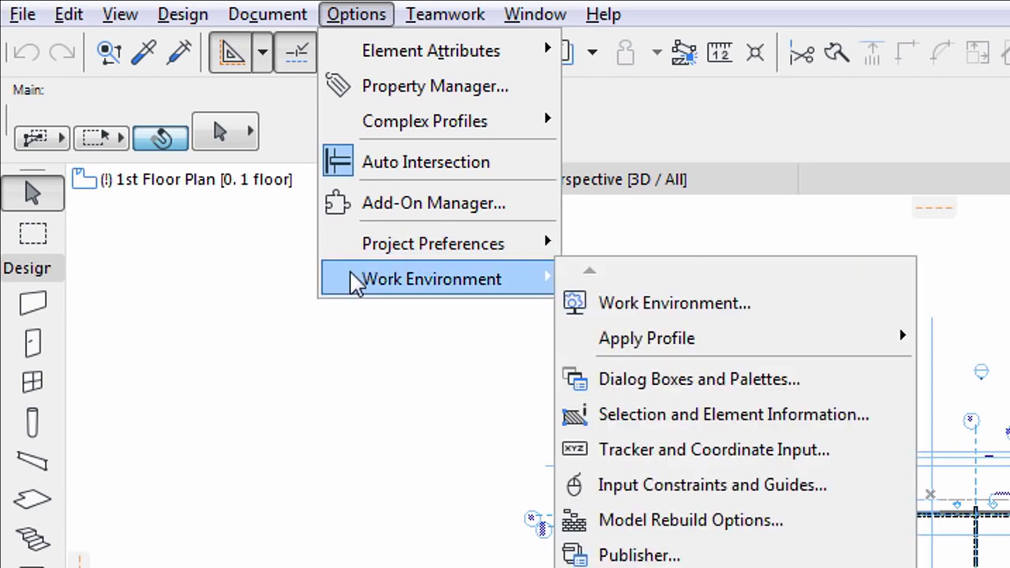
click(356, 14)
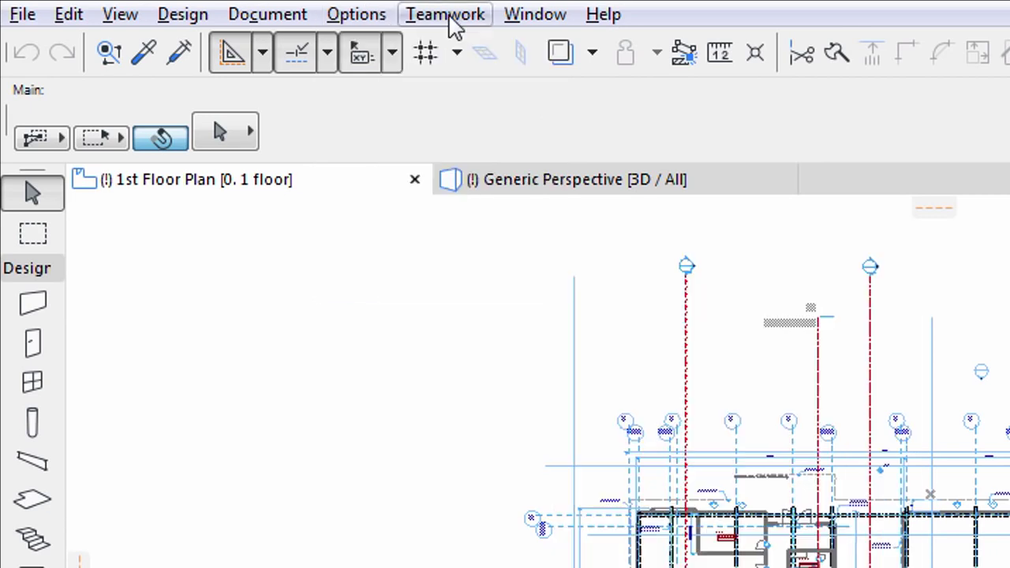
click(450, 17)
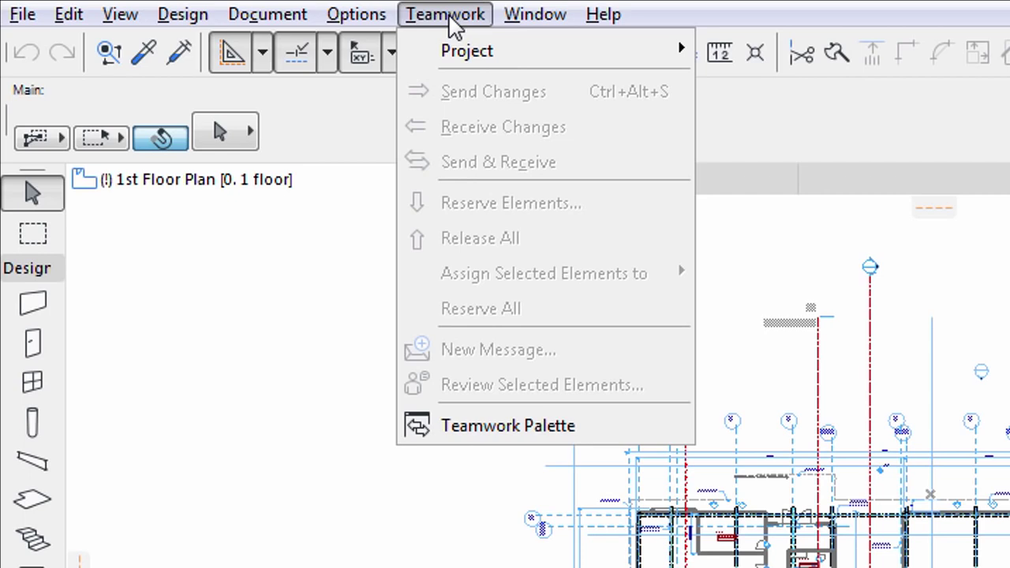
mouse_move(514, 24)
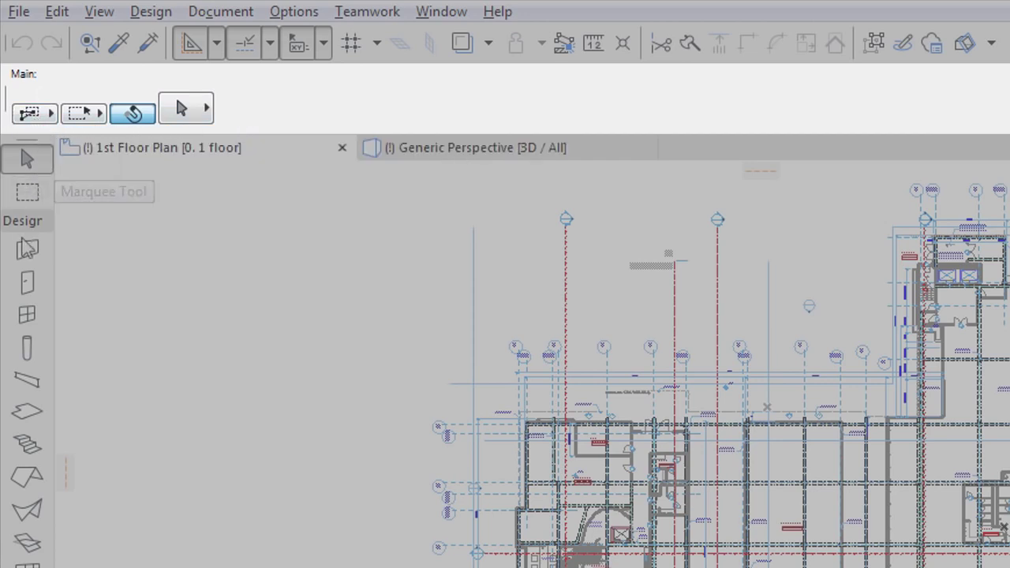
Step: Activate the Wall, Door and Roof tools in turn to compare their default settings in the Info Box
click(27, 251)
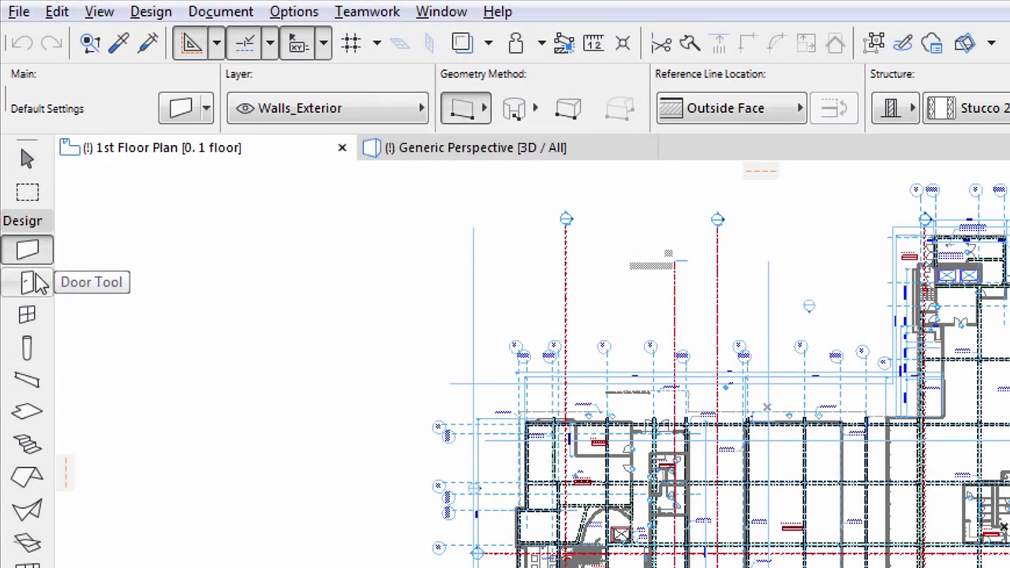
click(39, 284)
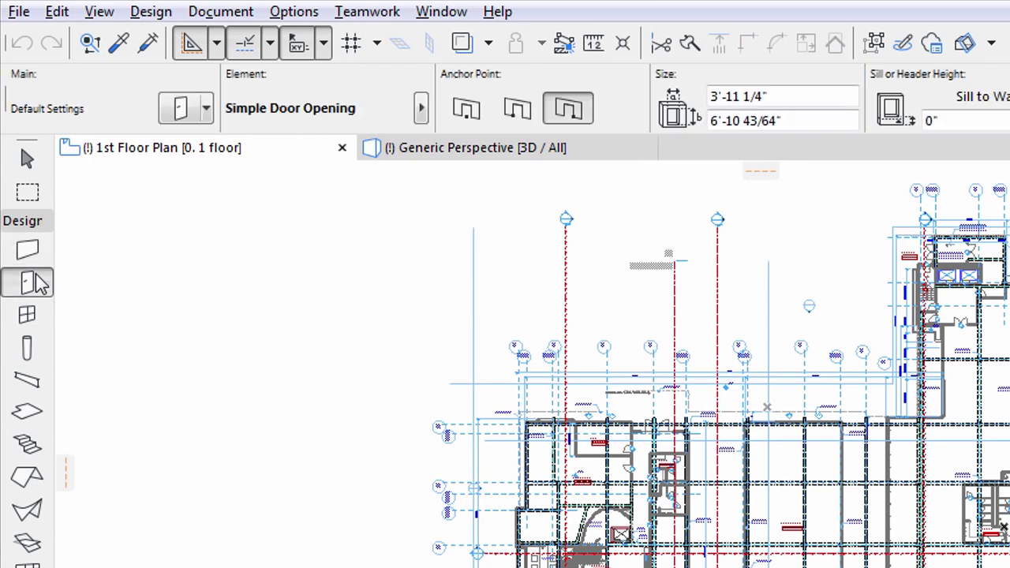
click(27, 476)
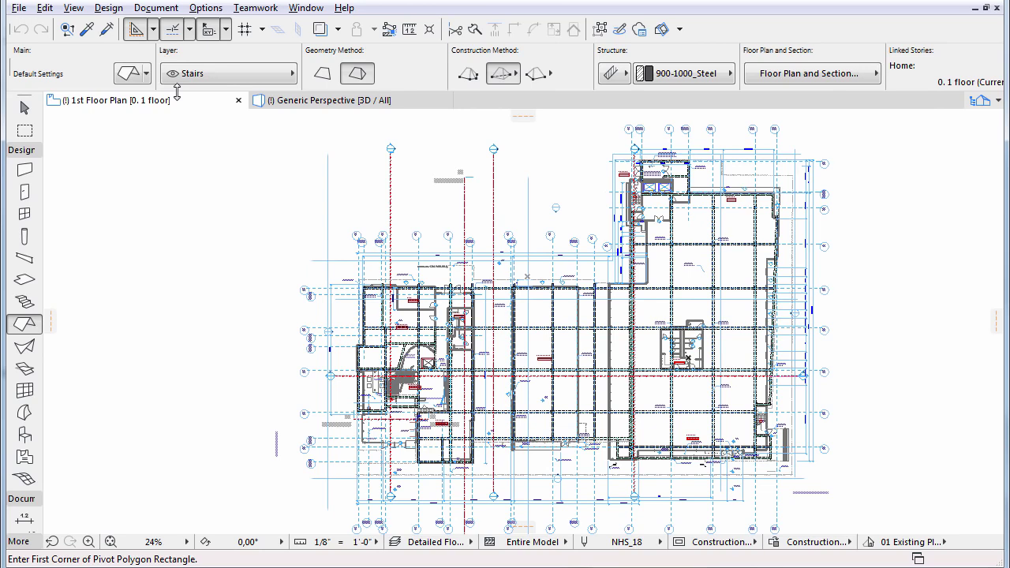
Step: Enlarge the Info Box, float it as a separate palette, and redock it as a narrow vertical column beside the Toolbox
drag(177, 93, 168, 221)
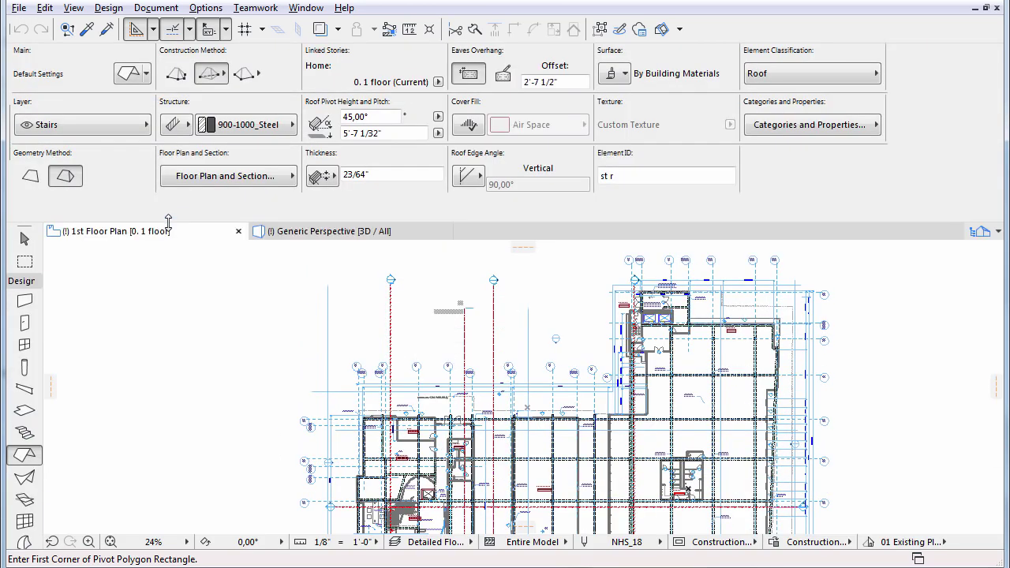
drag(18, 54, 83, 74)
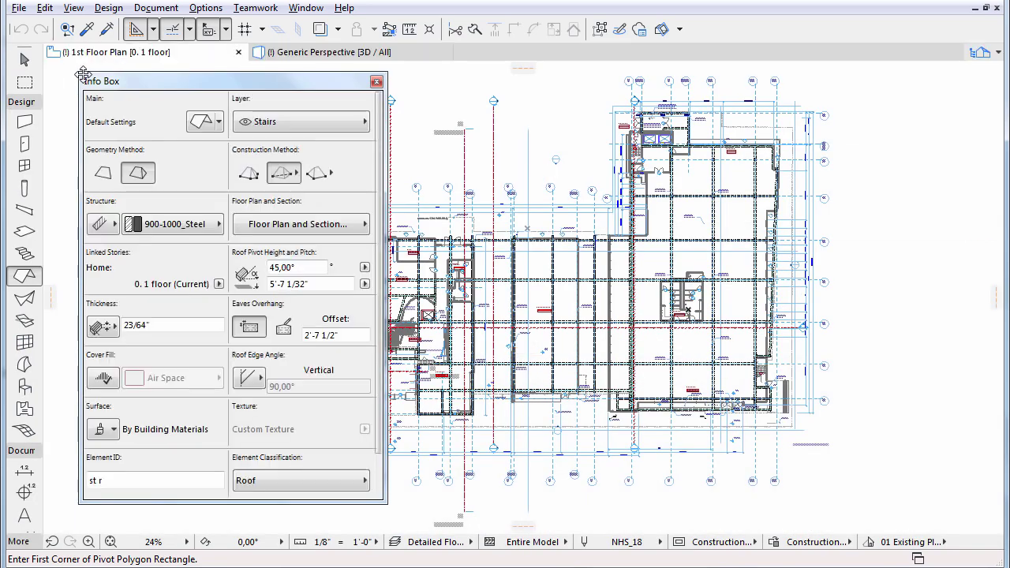
drag(385, 501, 234, 479)
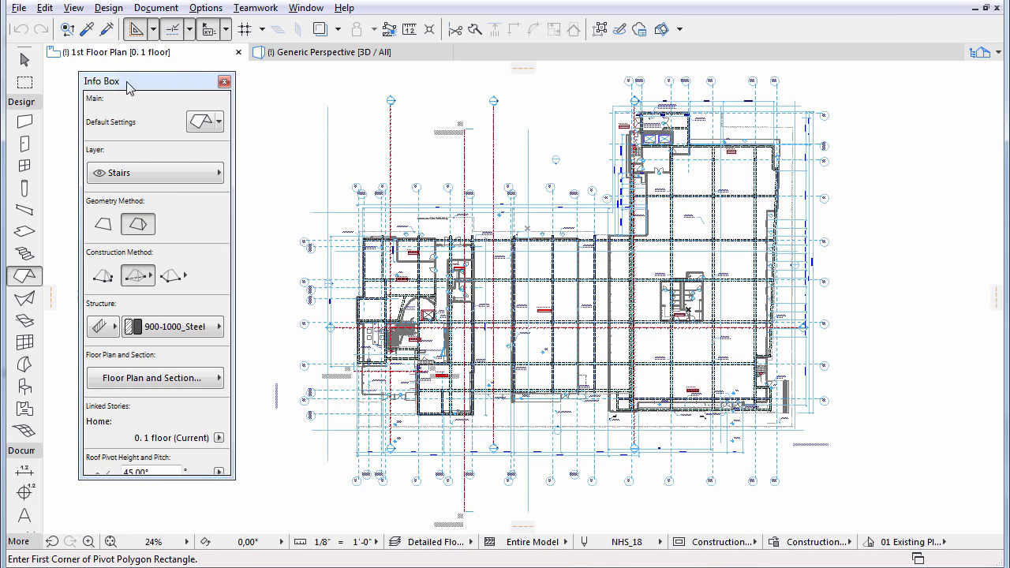
drag(129, 86, 46, 59)
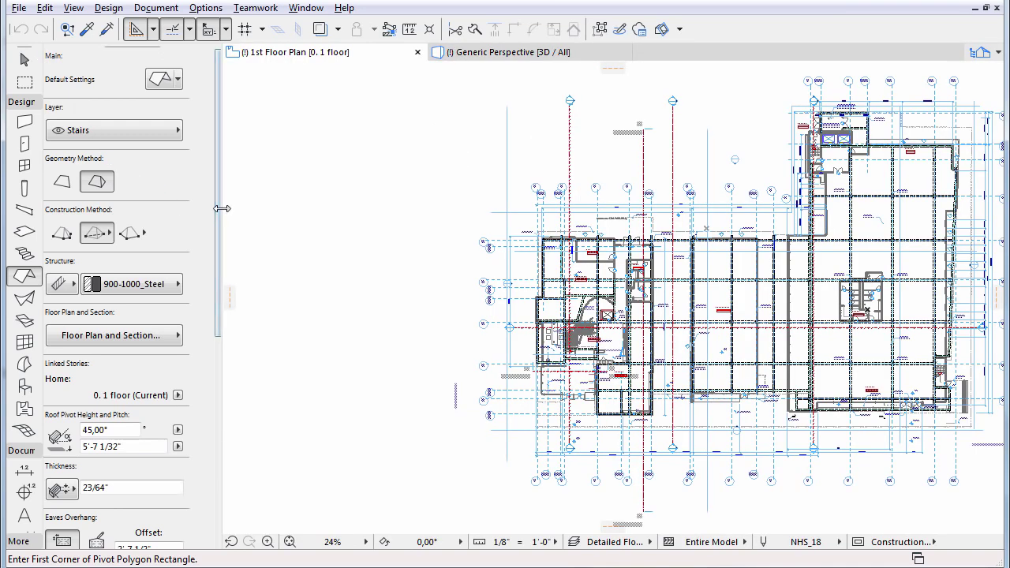
drag(215, 209, 178, 199)
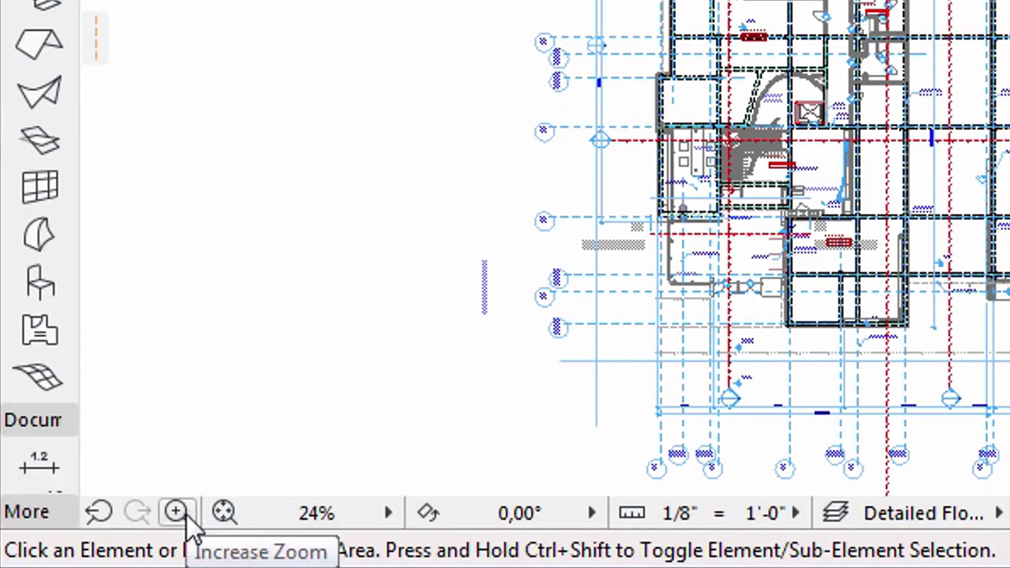
Step: Zoom in on a rectangular area around the elevators and stairs in the upper wing of the 1st floor plan
click(188, 517)
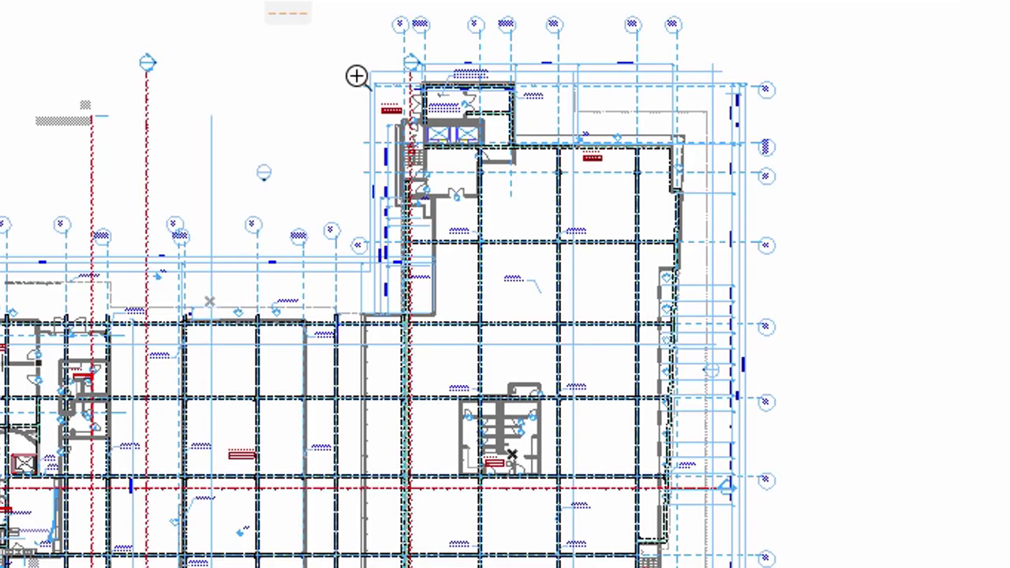
click(356, 52)
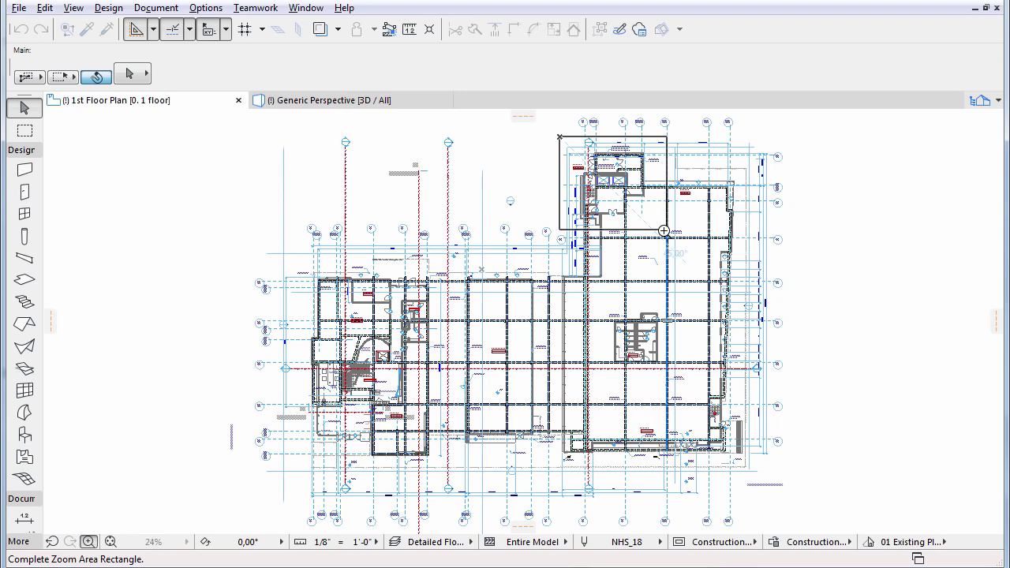
click(665, 230)
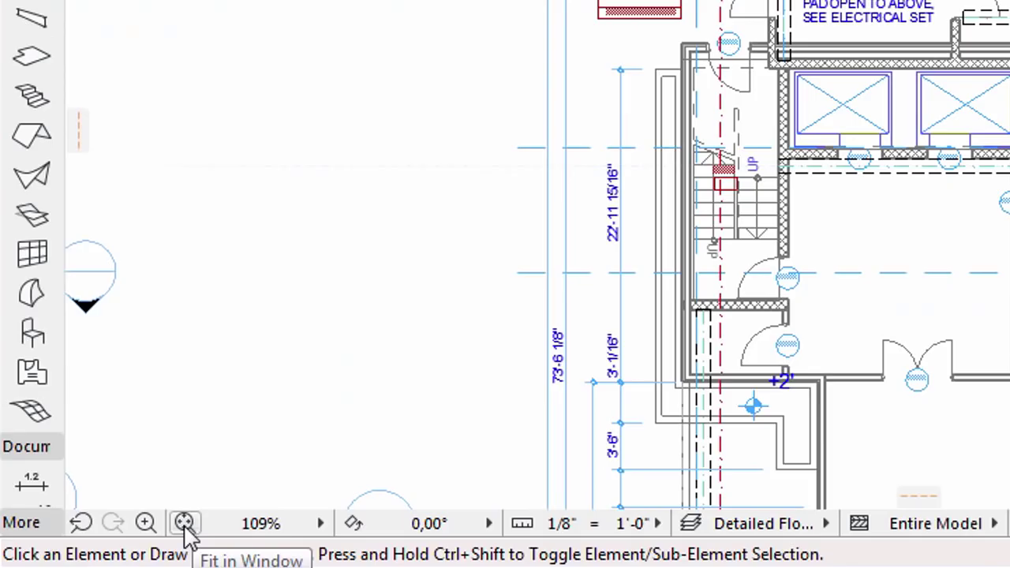
Step: Fit the floor plan in the window, return to the previous zoom, and go forward to the next zoom
click(184, 523)
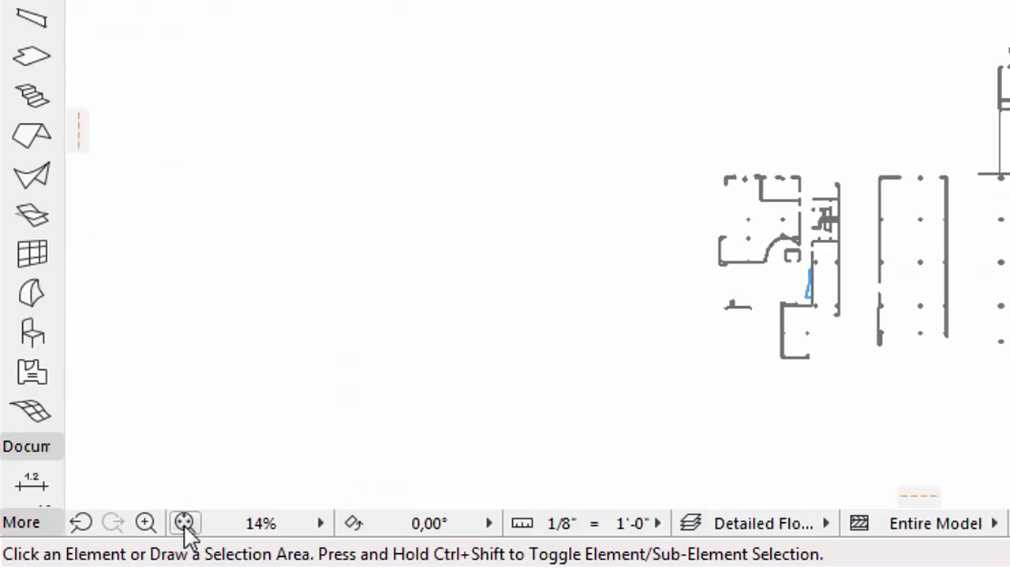
click(85, 525)
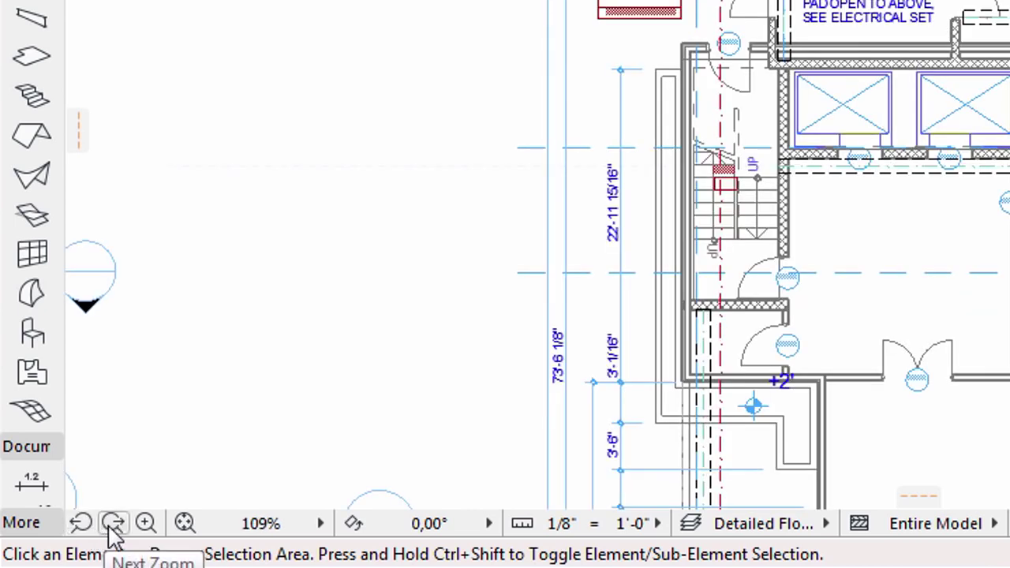
click(110, 526)
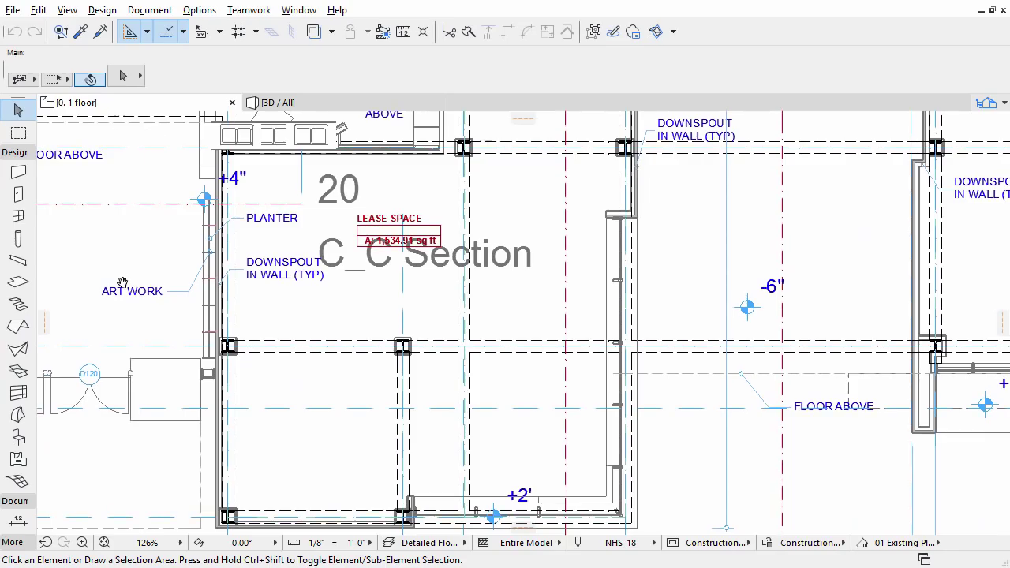
Step: Pan across the 1st floor plan to examine the lease space, lobby stairs and indoor garden
middle_drag(122, 282, 454, 480)
middle_drag(468, 138, 361, 557)
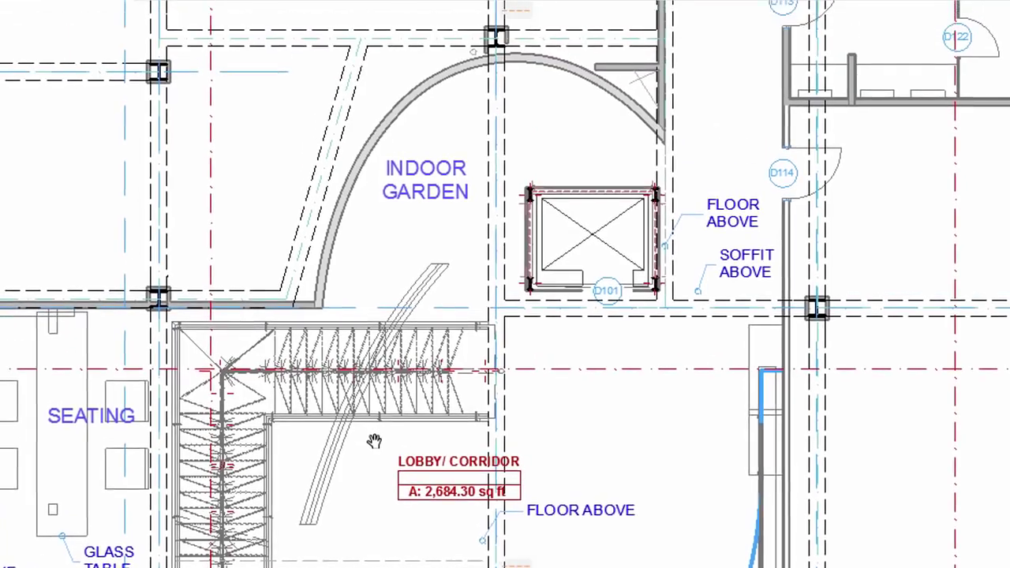
middle_drag(659, 42, 564, 287)
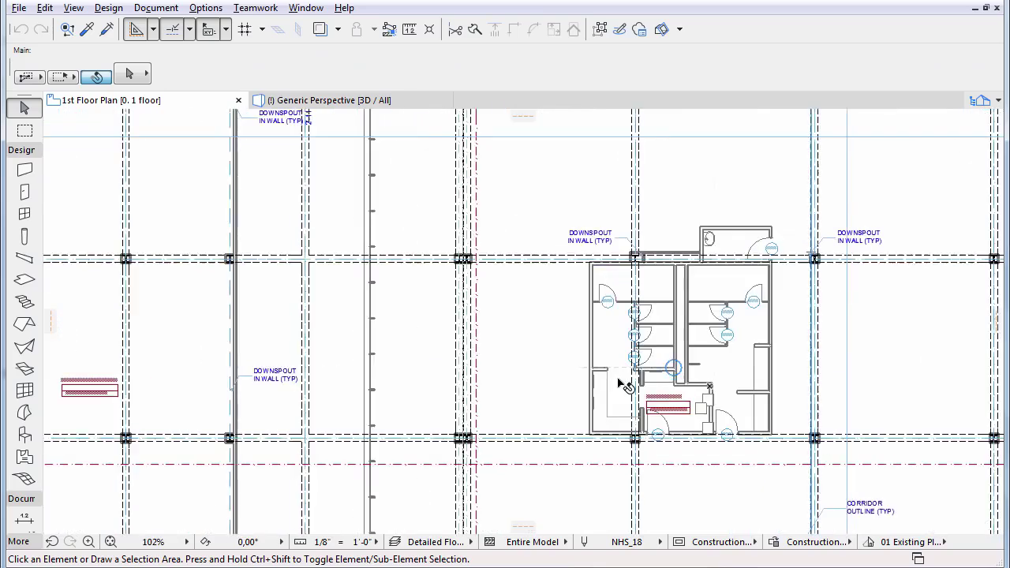
Step: Zoom in and out on the restrooms and the lobby/corridor area of the 1st floor plan to examine their details
scroll(625, 387, up, 4)
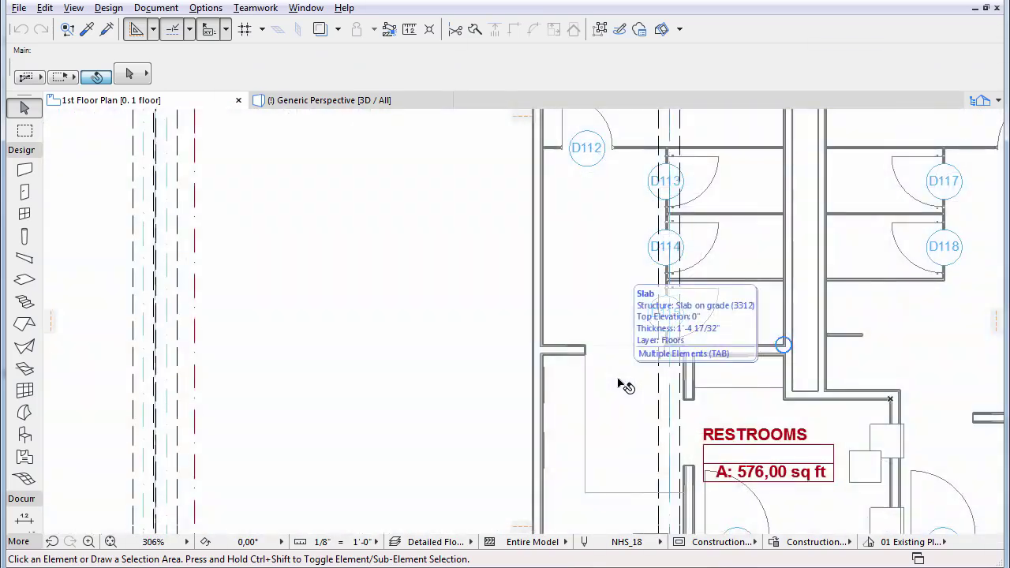
scroll(625, 387, down, 2)
scroll(626, 386, down, 4)
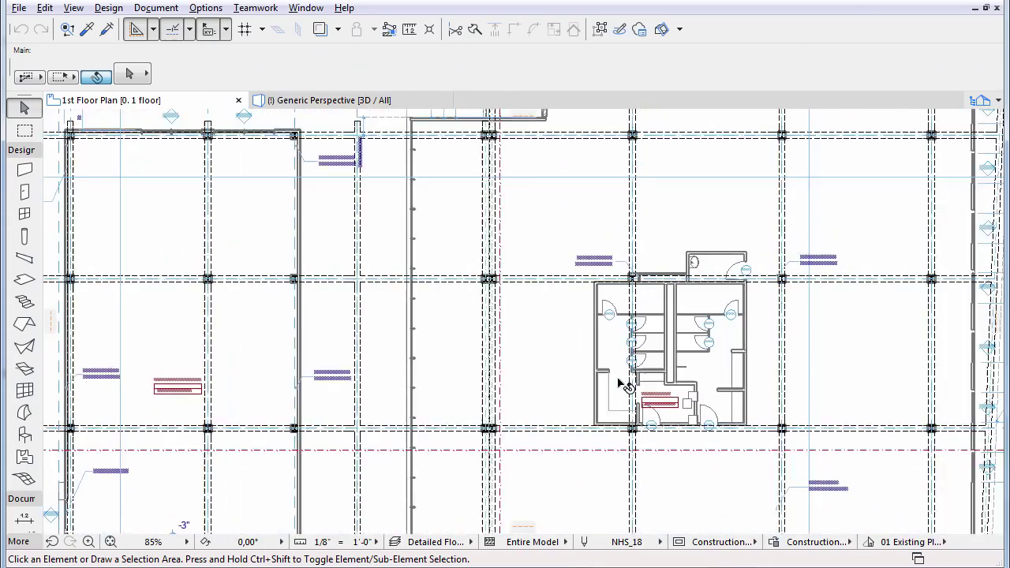
scroll(625, 387, down, 3)
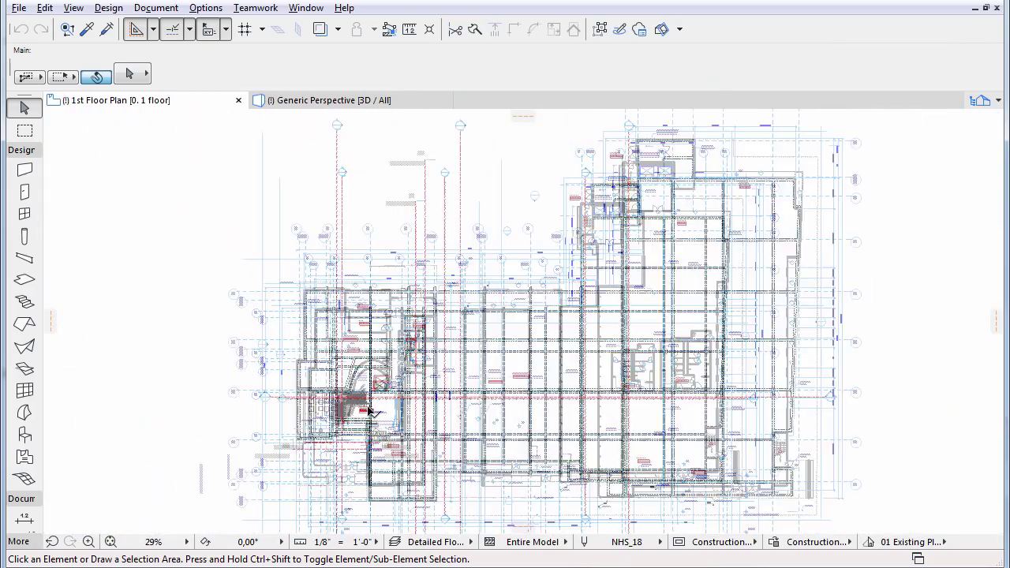
scroll(369, 410, up, 3)
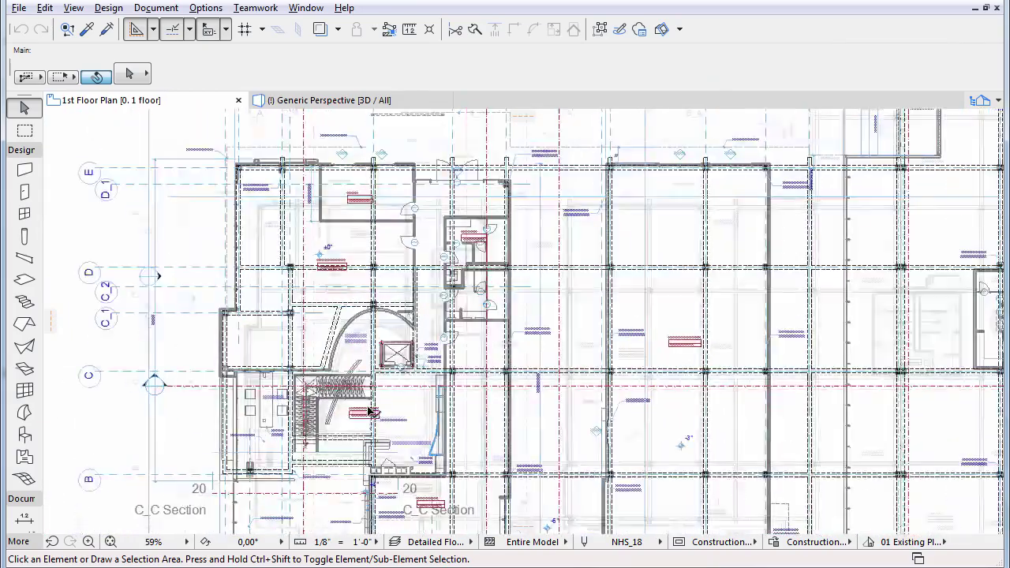
scroll(370, 412, up, 4)
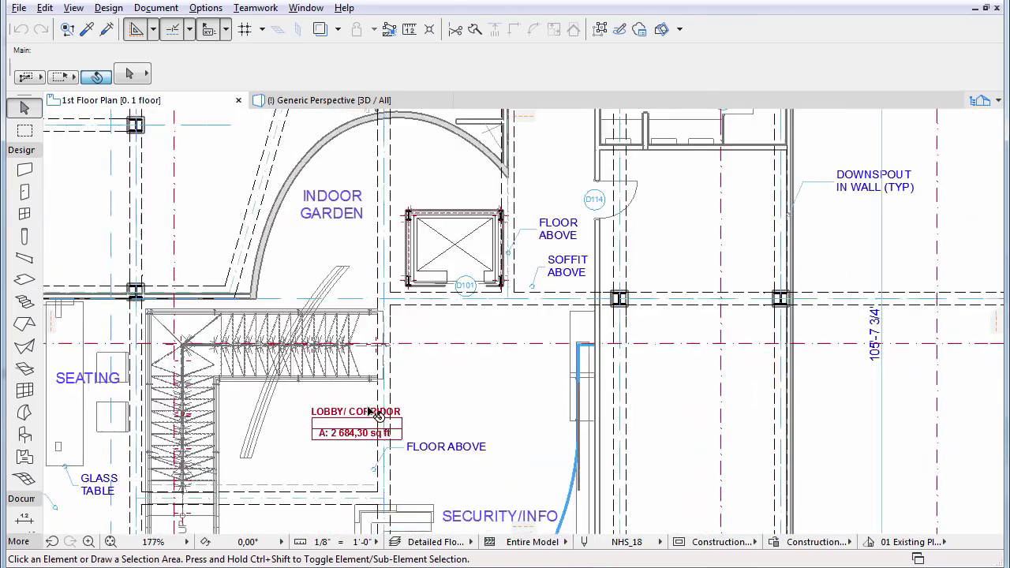
scroll(370, 412, up, 1)
scroll(369, 412, down, 3)
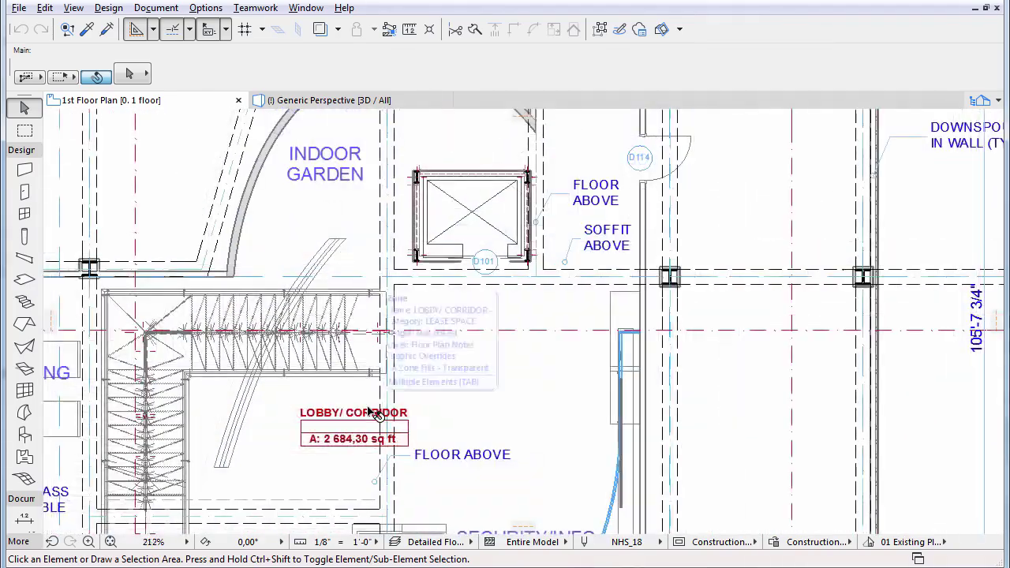
scroll(509, 387, down, 5)
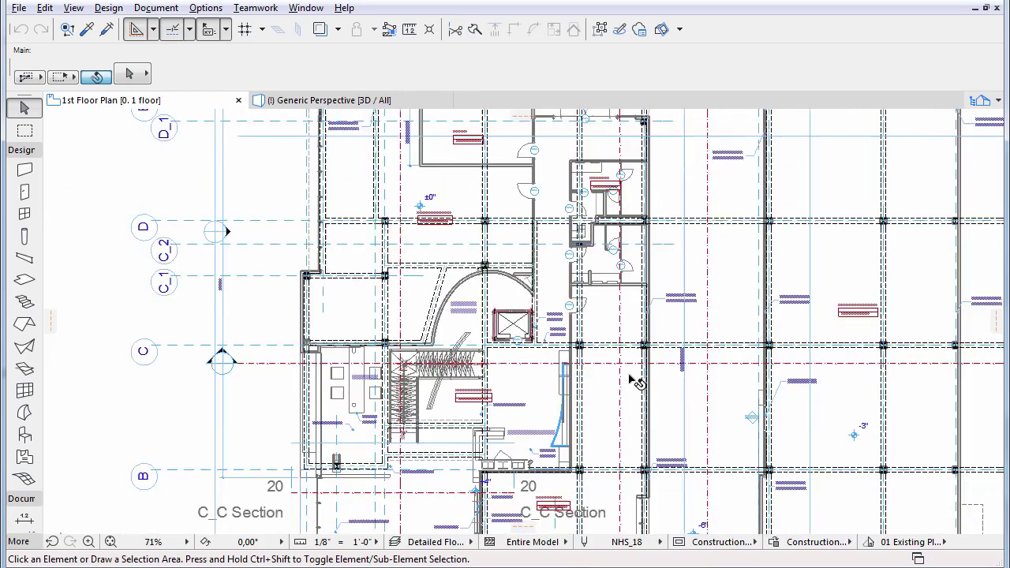
Step: Zoom out on the 1st floor plan until the entire building with its grid lines is in view
scroll(636, 382, down, 2)
scroll(739, 378, down, 3)
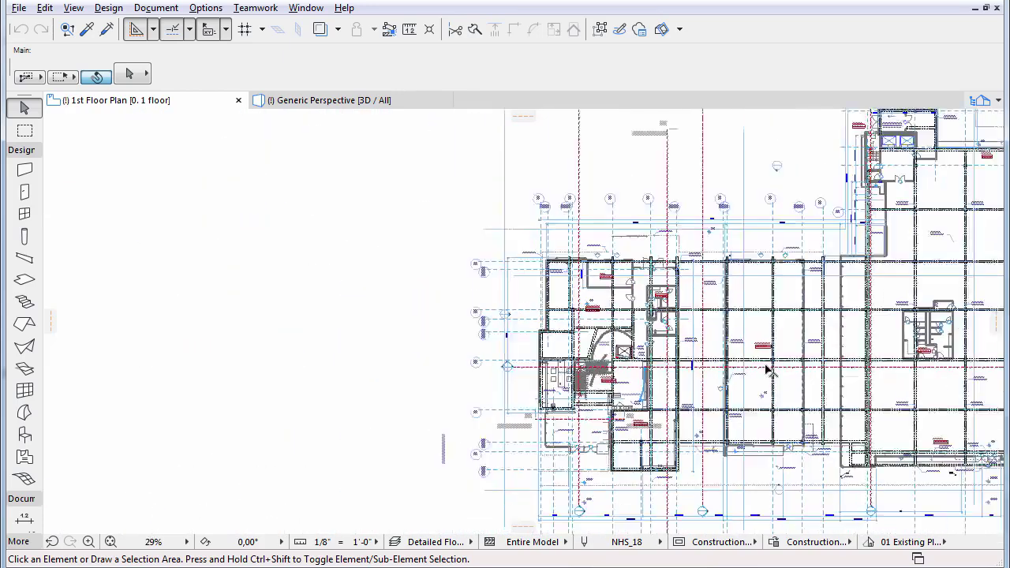
scroll(739, 378, down, 1)
scroll(284, 142, up, 1)
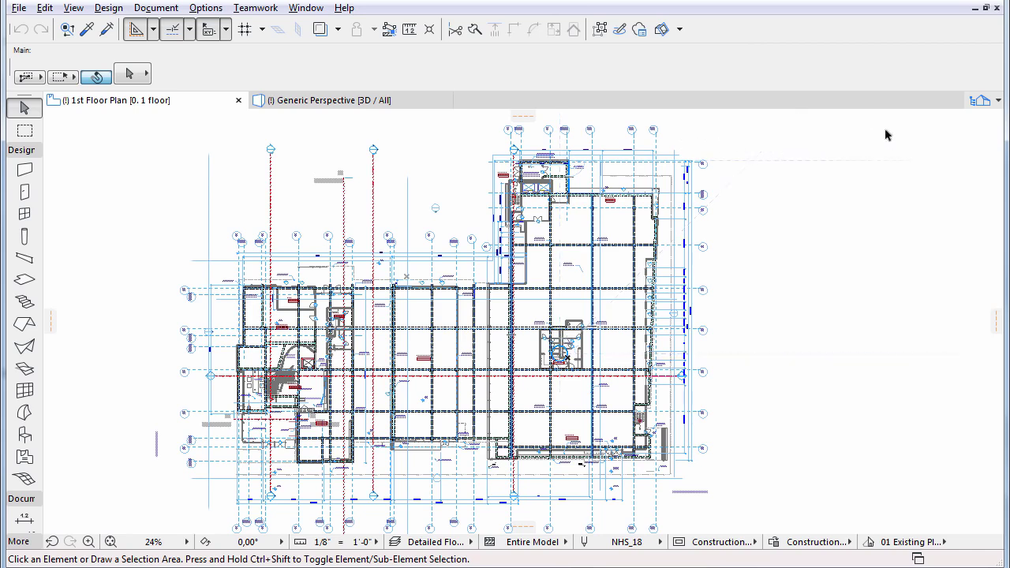
Step: Open the Generic Axonometry view of the building from the 3D viewpoints in the Project Map
click(996, 106)
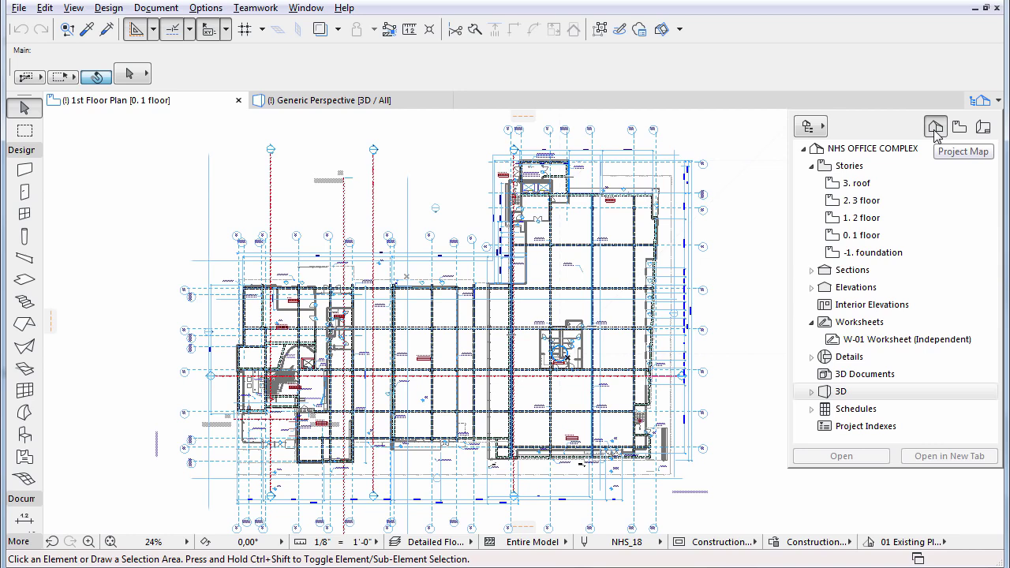
click(810, 392)
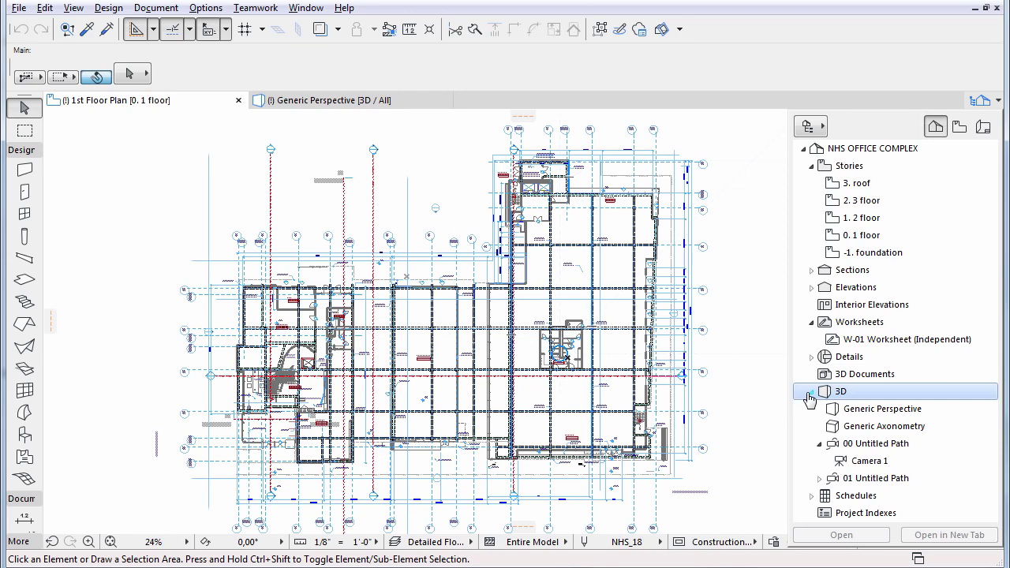
click(838, 430)
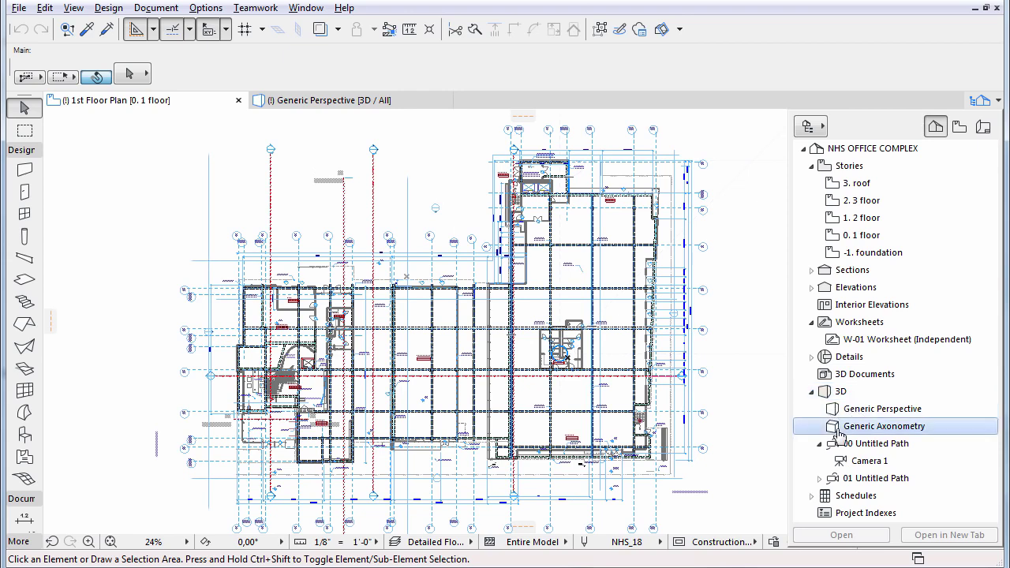
double_click(839, 432)
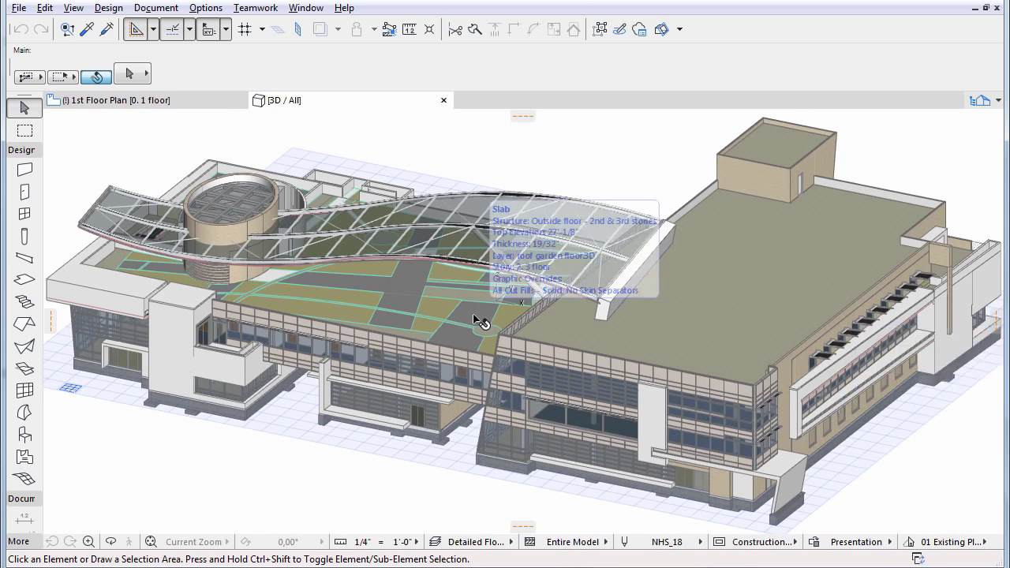
Step: Zoom out and in on the axonometric model and pan it across the window to view the whole building
shift+middle_drag(473, 315, 475, 320)
scroll(478, 324, down, 5)
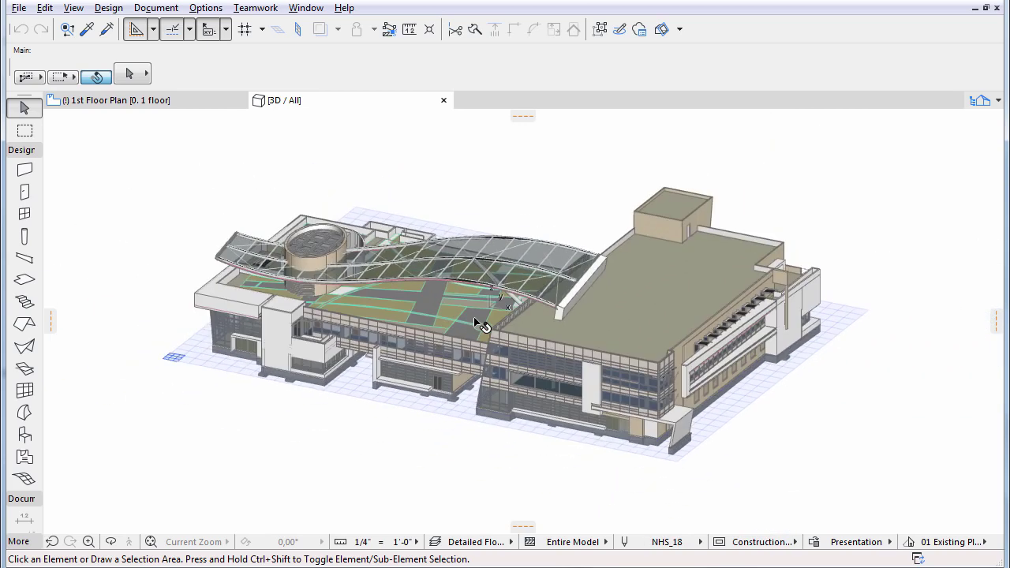
scroll(477, 325, up, 6)
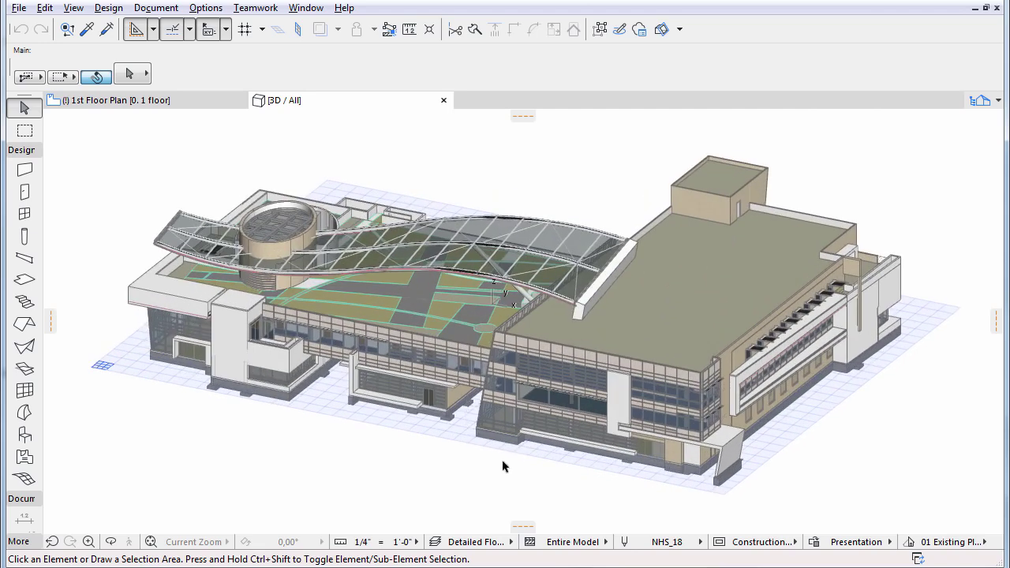
drag(503, 465, 430, 408)
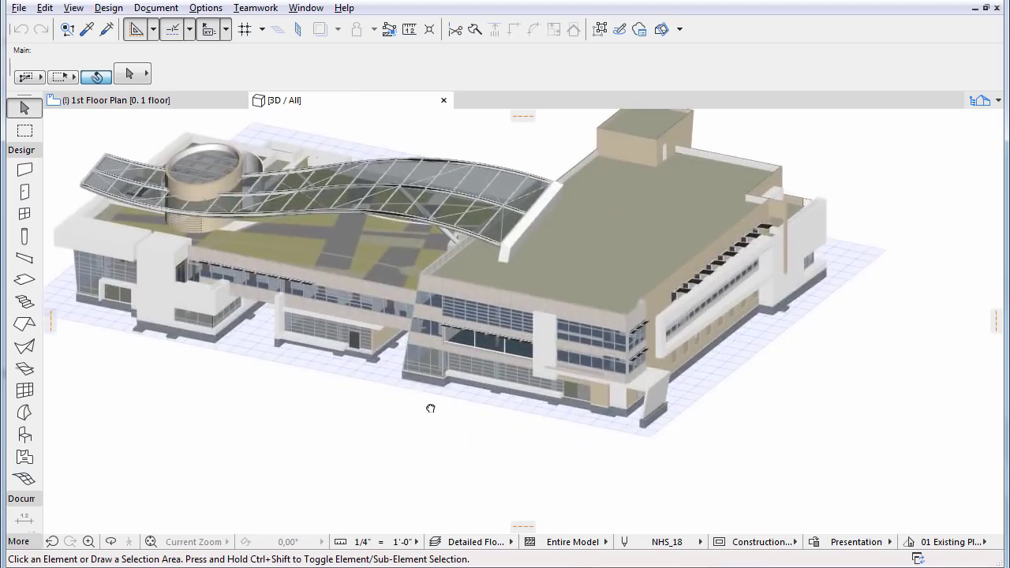
middle_drag(430, 408, 535, 463)
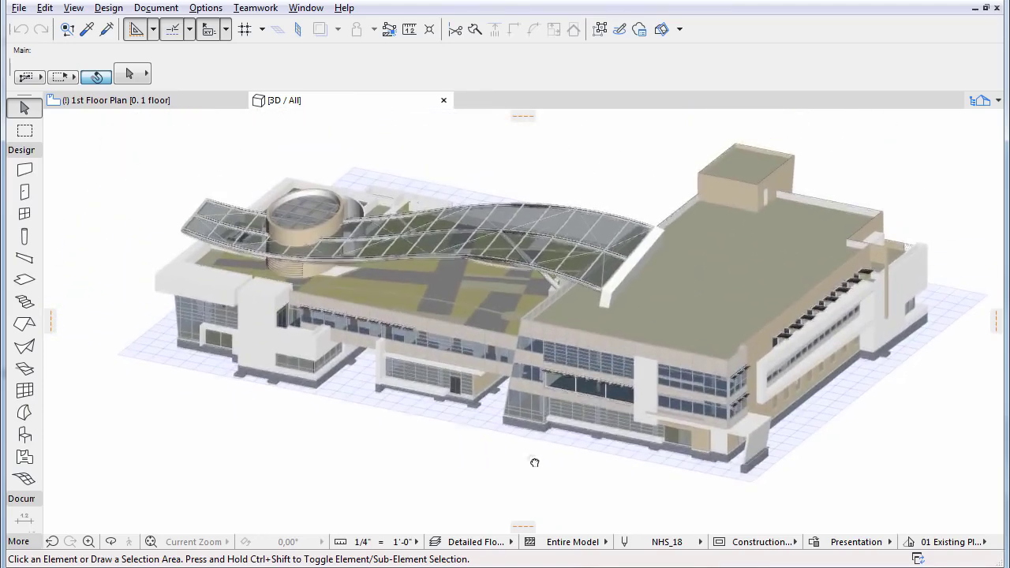
Step: Zoom in on the facade between the white block and the glazed wing, and pan to examine it with the roof garden
scroll(535, 463, up, 1)
scroll(359, 390, up, 4)
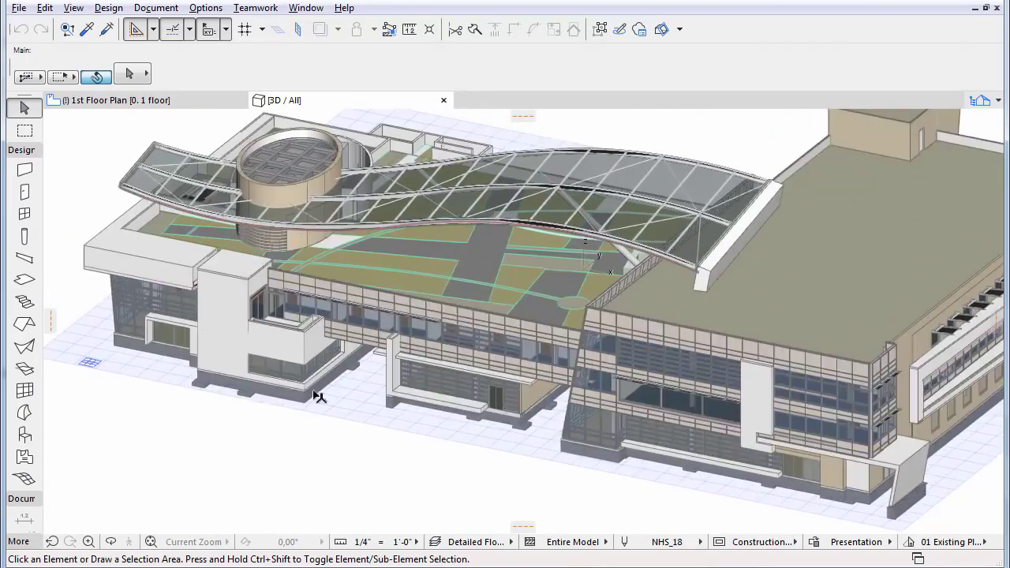
scroll(316, 393, up, 2)
scroll(312, 388, up, 2)
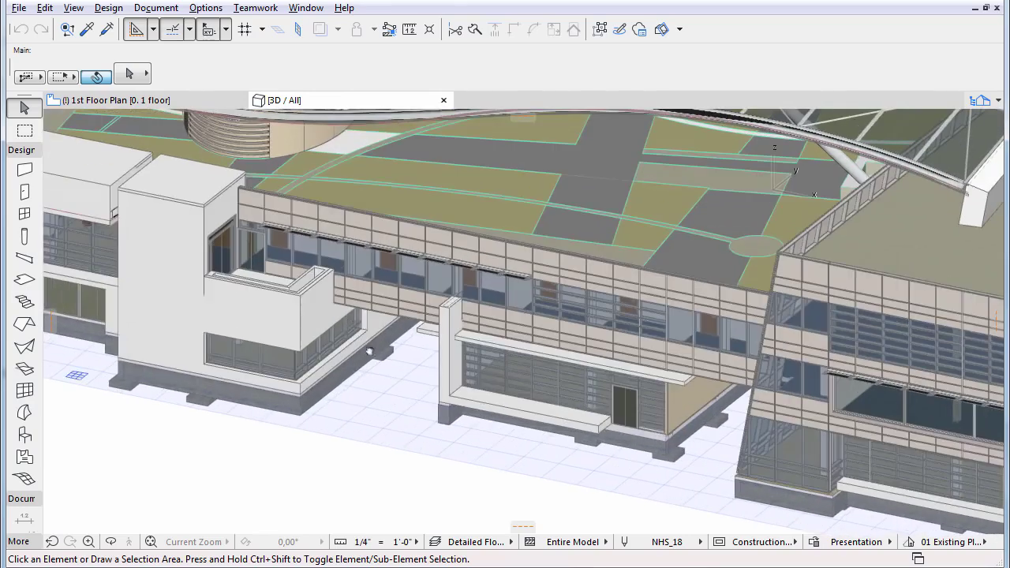
middle_drag(370, 351, 438, 383)
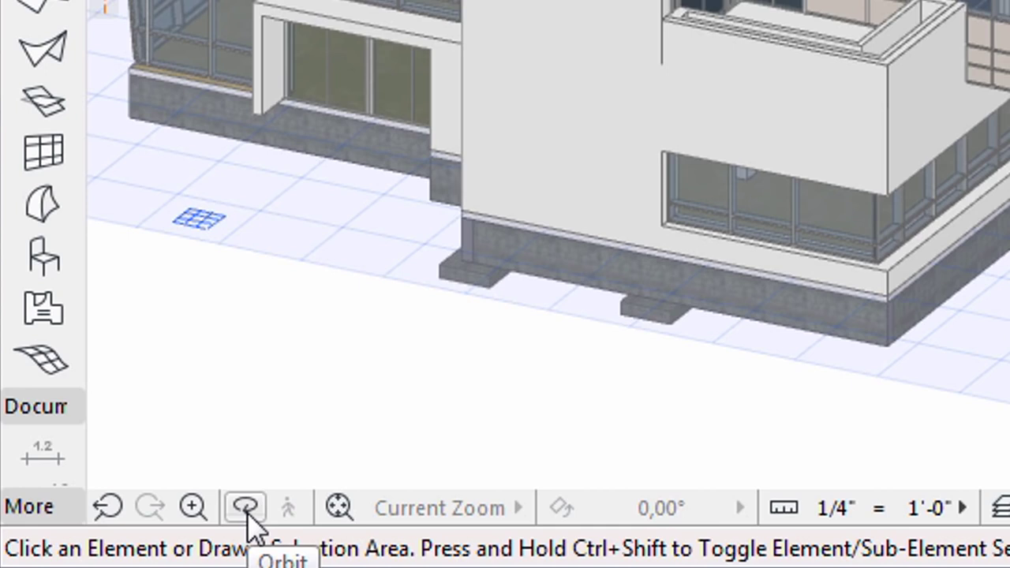
Step: Orbit the axonometric model to examine the building from both ends, and leave Orbit mode
click(246, 508)
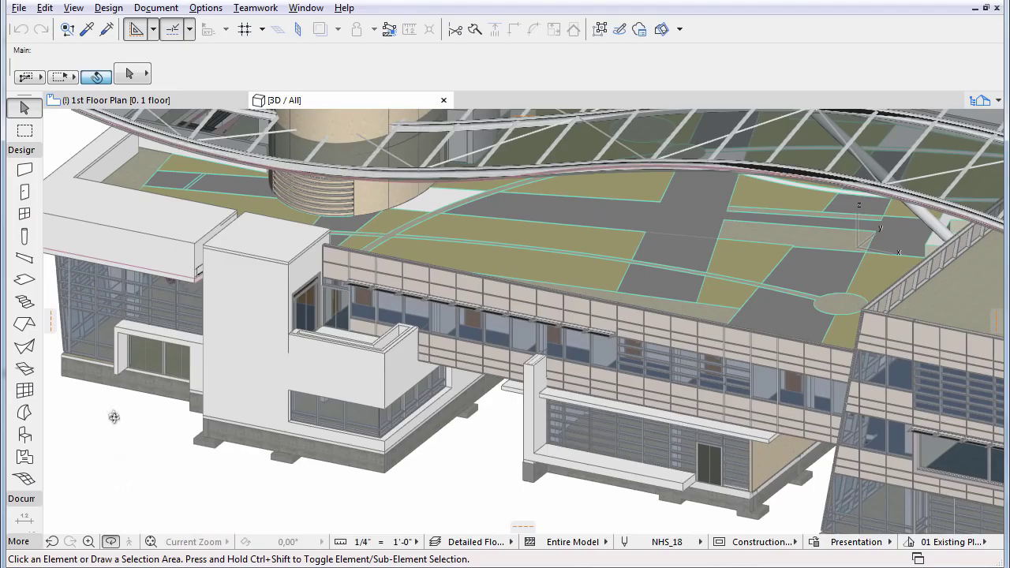
drag(115, 288, 792, 358)
scroll(605, 273, down, 2)
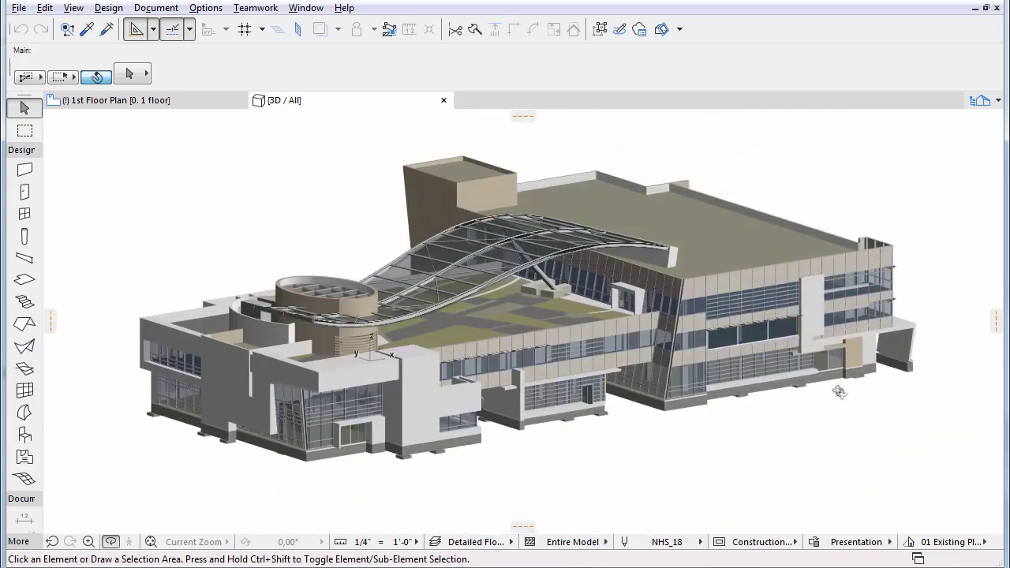
drag(832, 409, 424, 397)
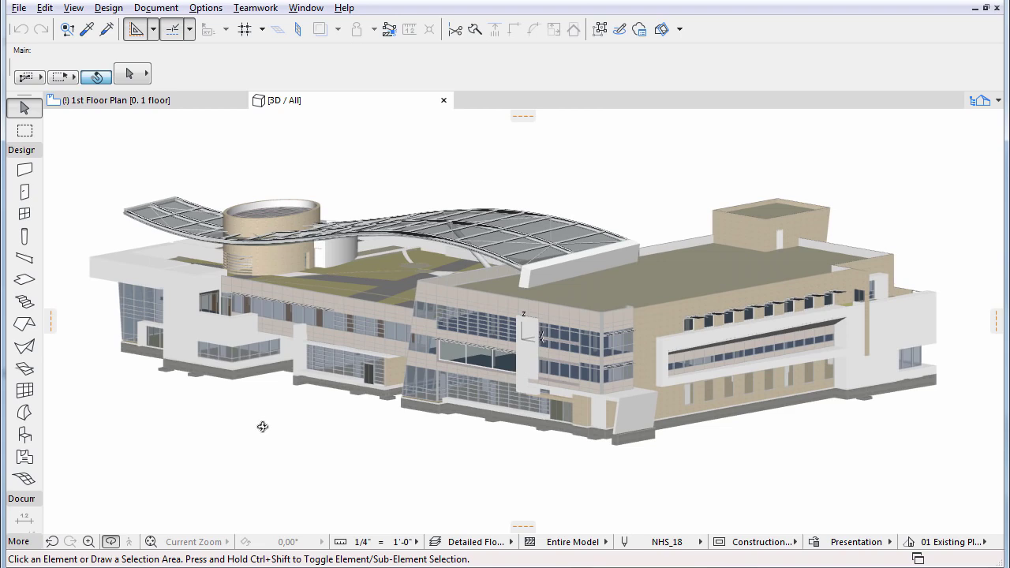
key(Escape)
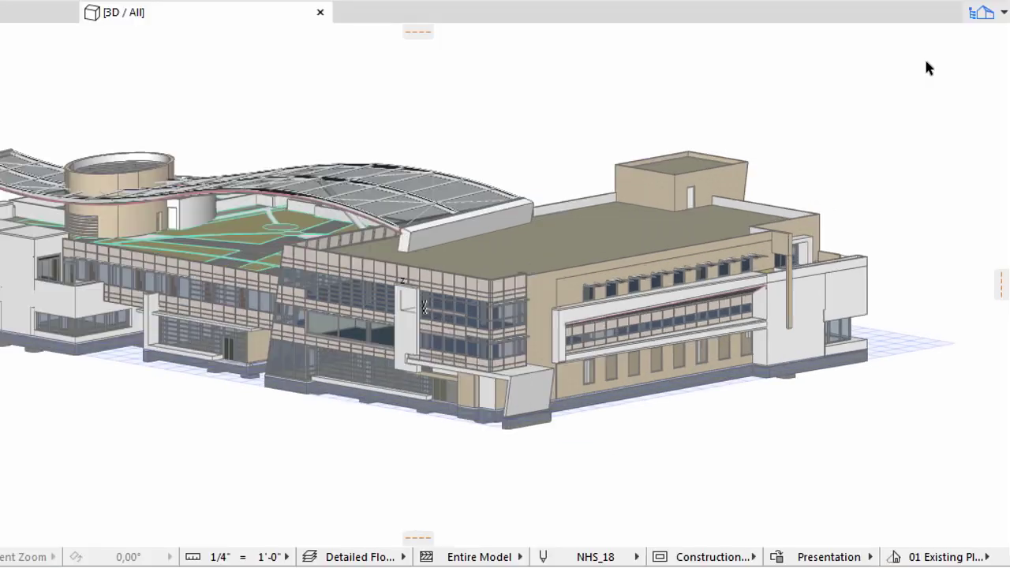
Step: Open the Generic Perspective view of the building from the 3D viewpoints in the Project Map
click(991, 19)
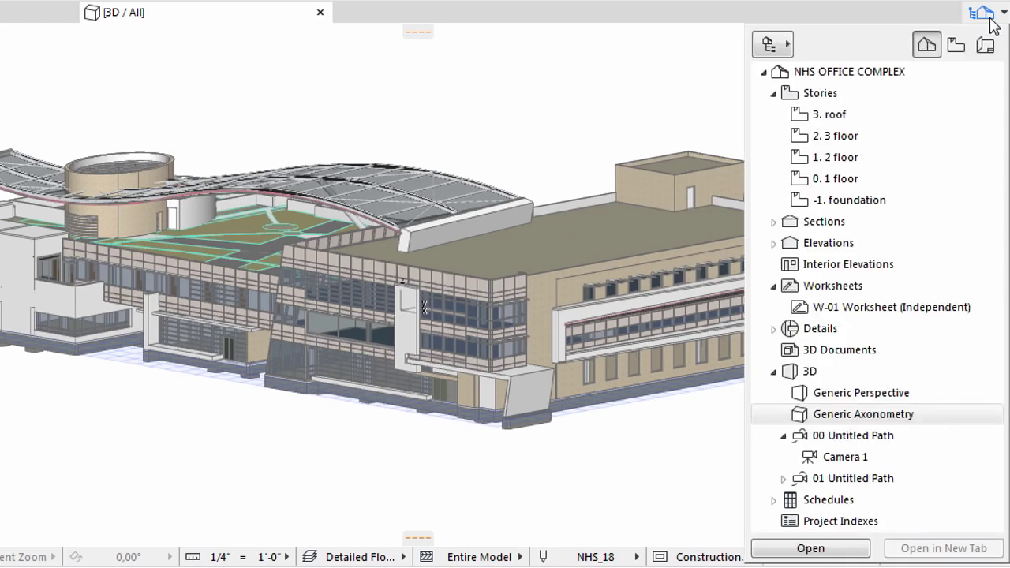
click(817, 397)
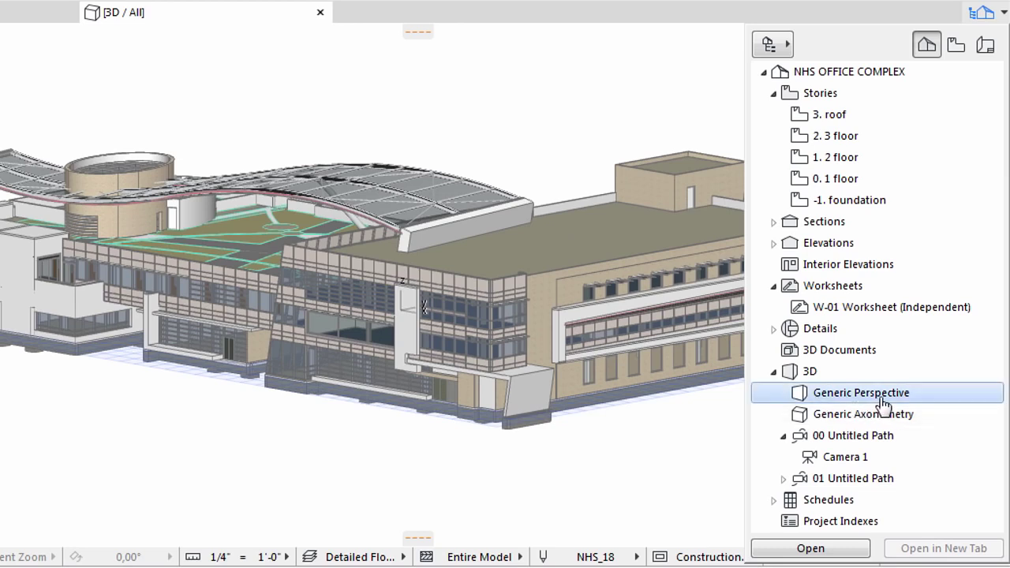
double_click(900, 400)
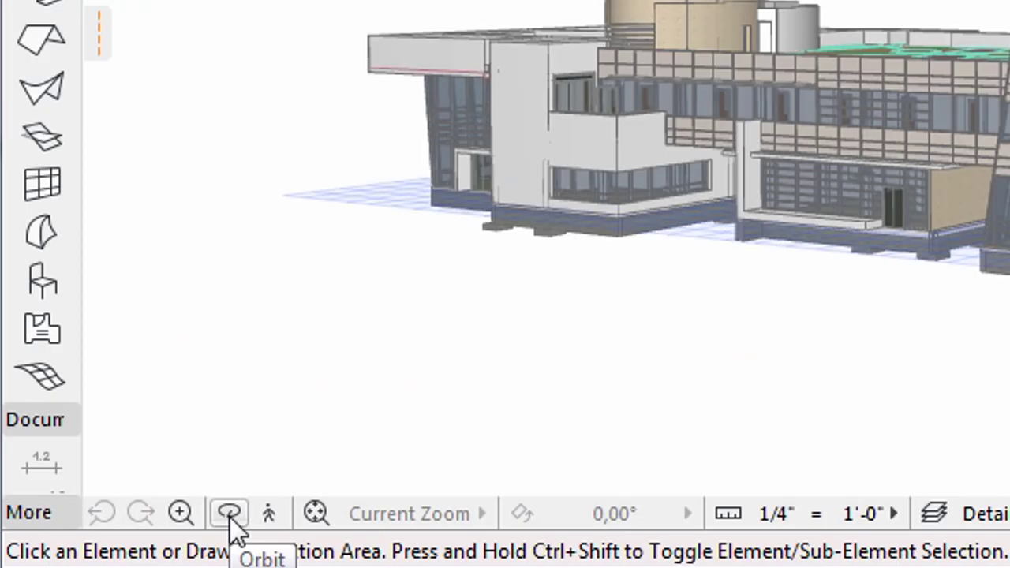
Step: Orbit, zoom and pan the perspective model to examine the glazed facades, the curved canopy and the lobby entrance
click(231, 517)
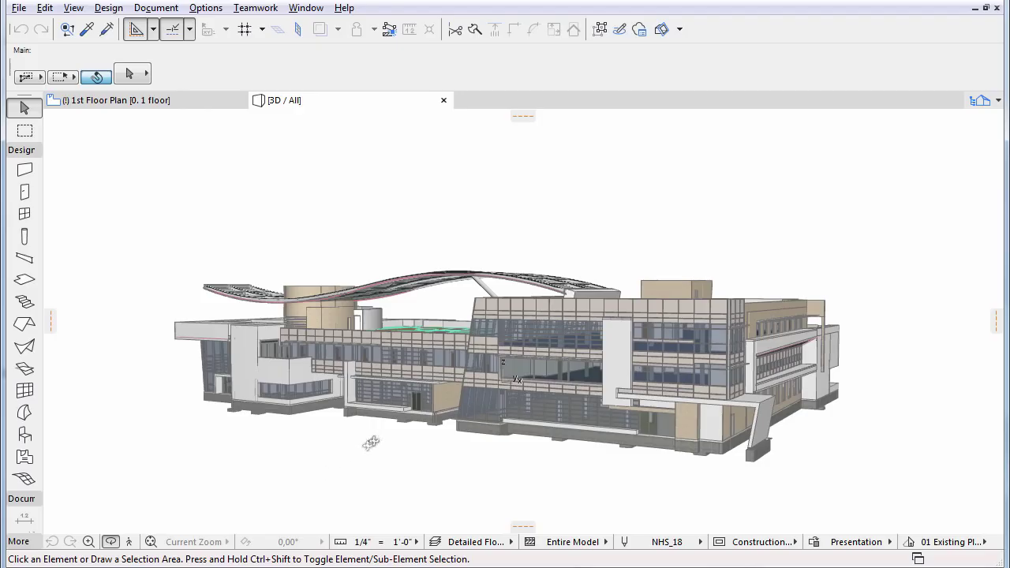
drag(531, 393, 733, 386)
scroll(629, 394, up, 5)
scroll(630, 394, up, 5)
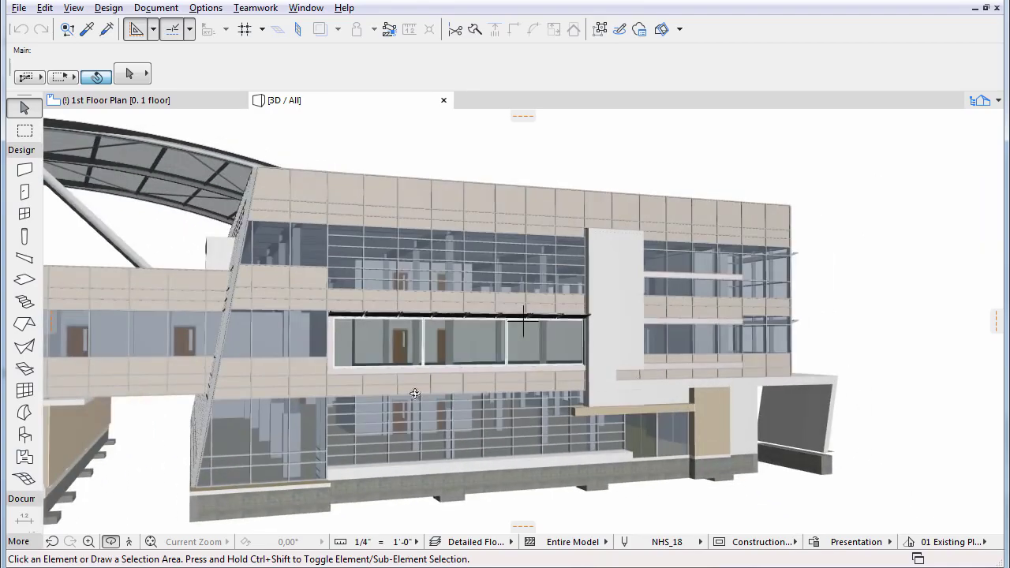
drag(415, 394, 732, 382)
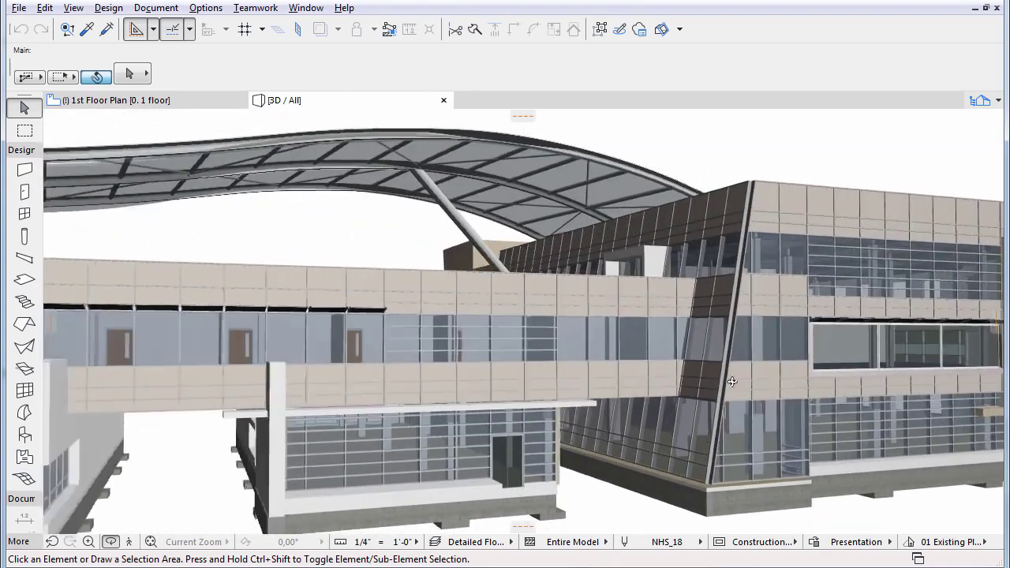
scroll(731, 383, down, 5)
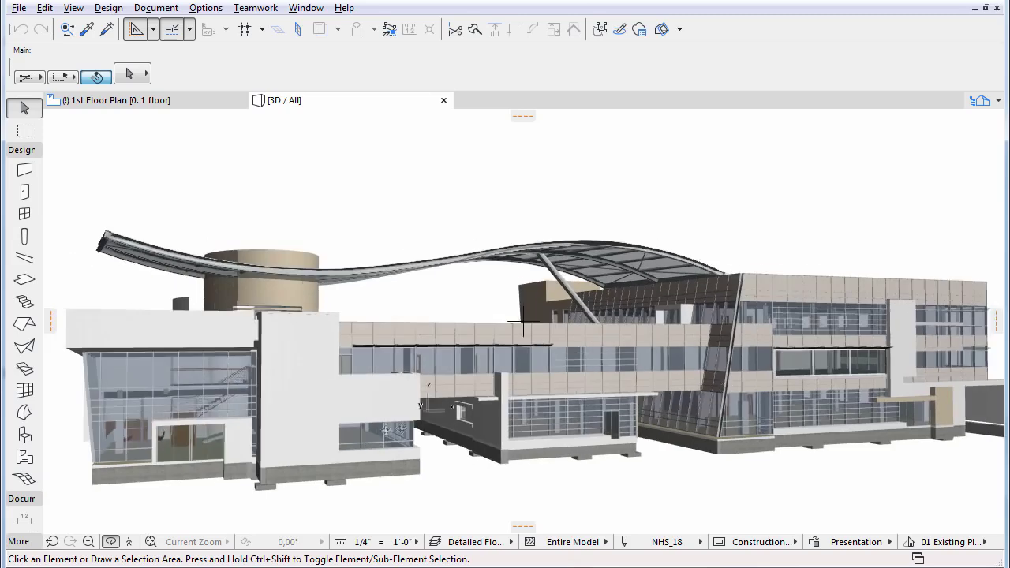
drag(274, 447, 313, 441)
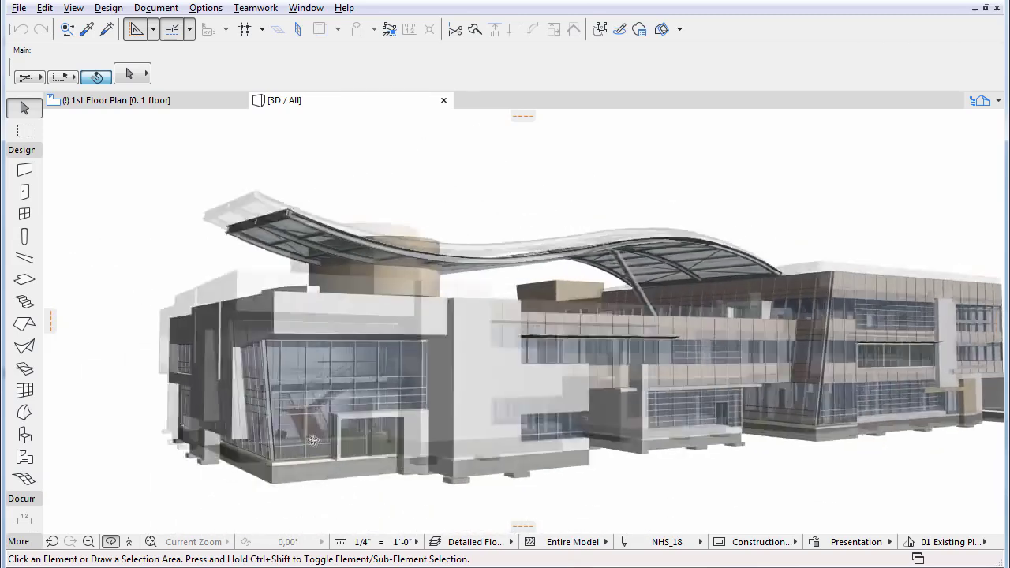
middle_drag(379, 394, 432, 431)
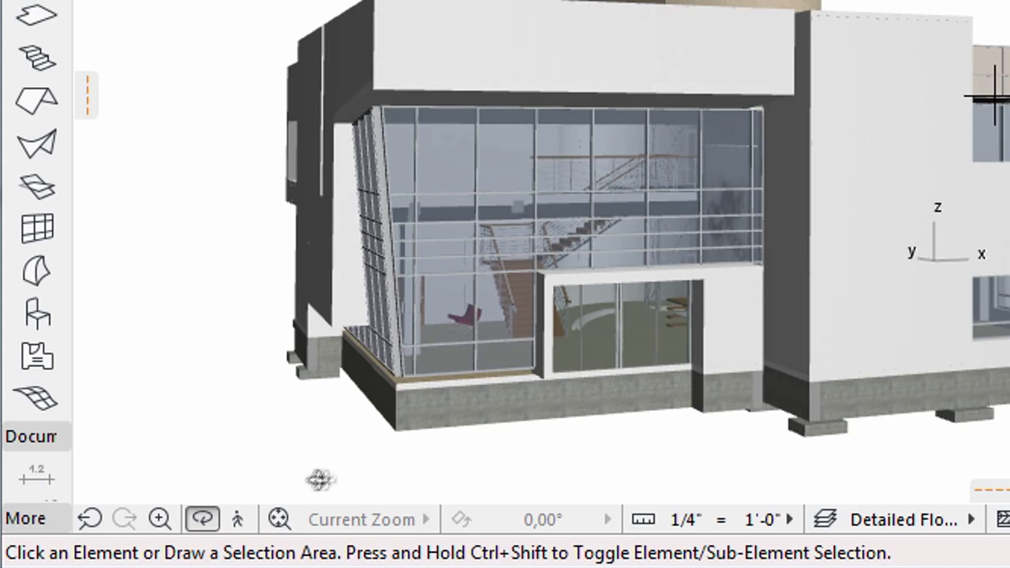
Step: Start 3D Explore and move forward through the glazed entrance into the lobby, toward the elevator and indoor garden
click(237, 521)
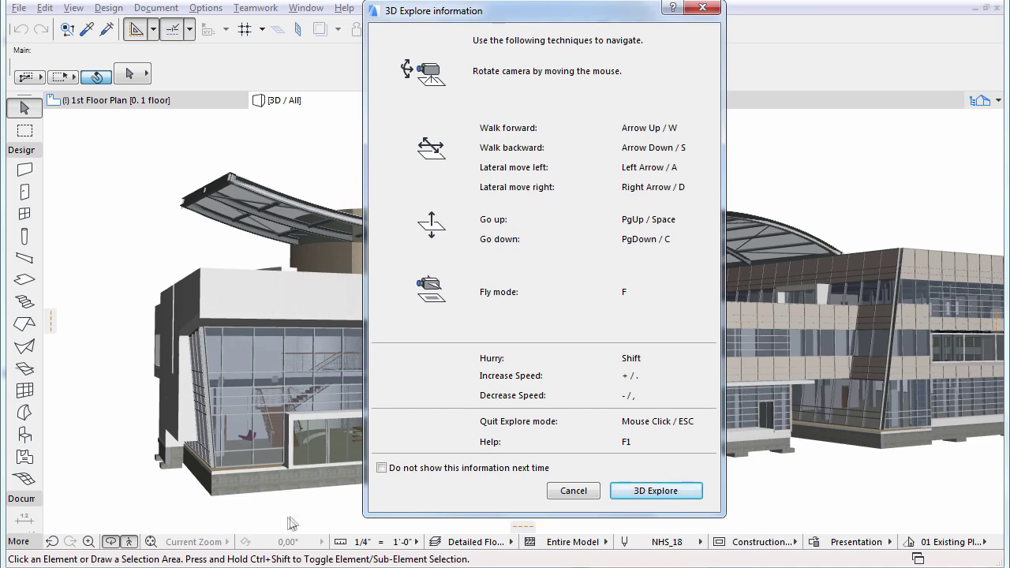
click(645, 492)
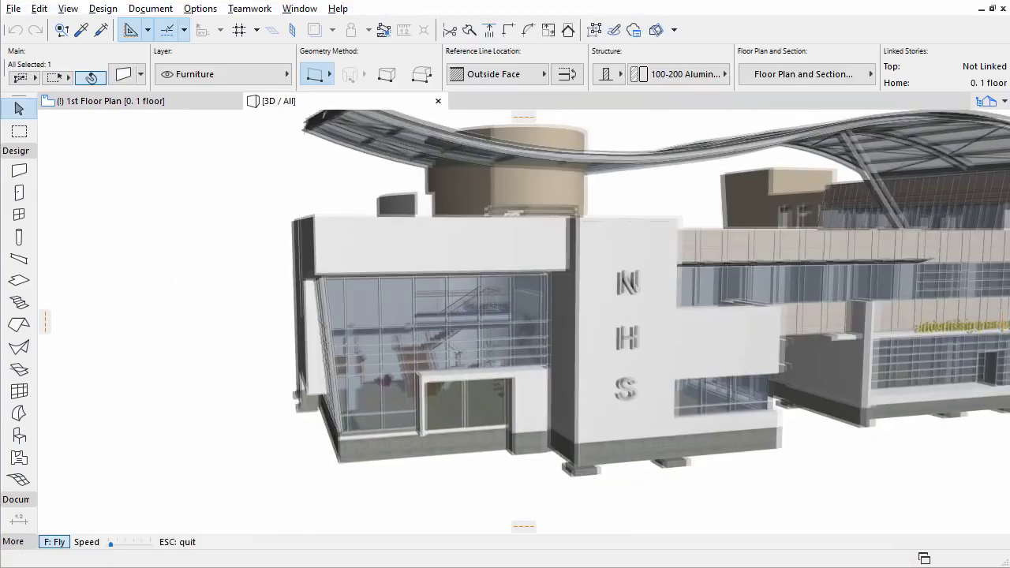
key(Up)
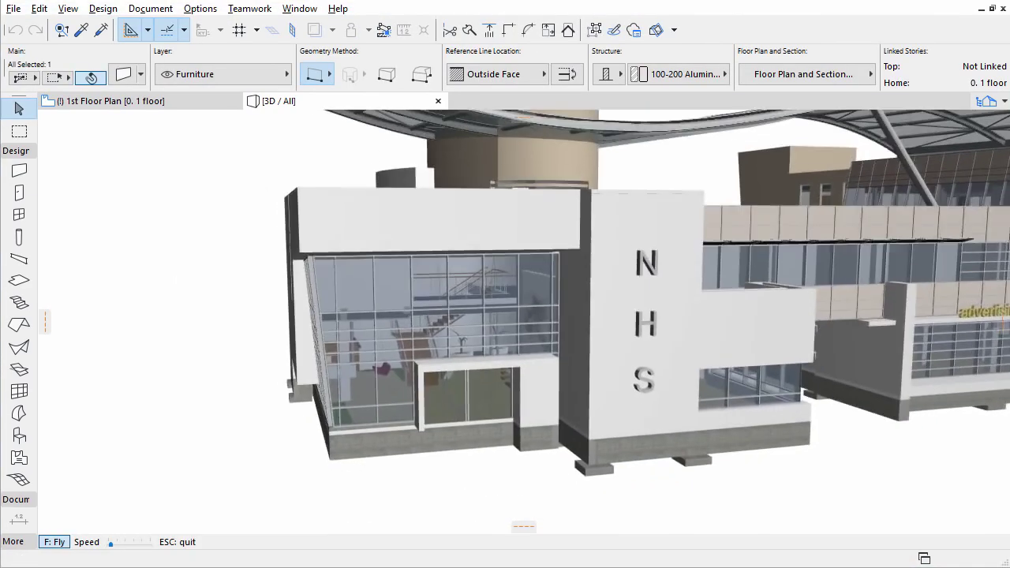
key(Up)
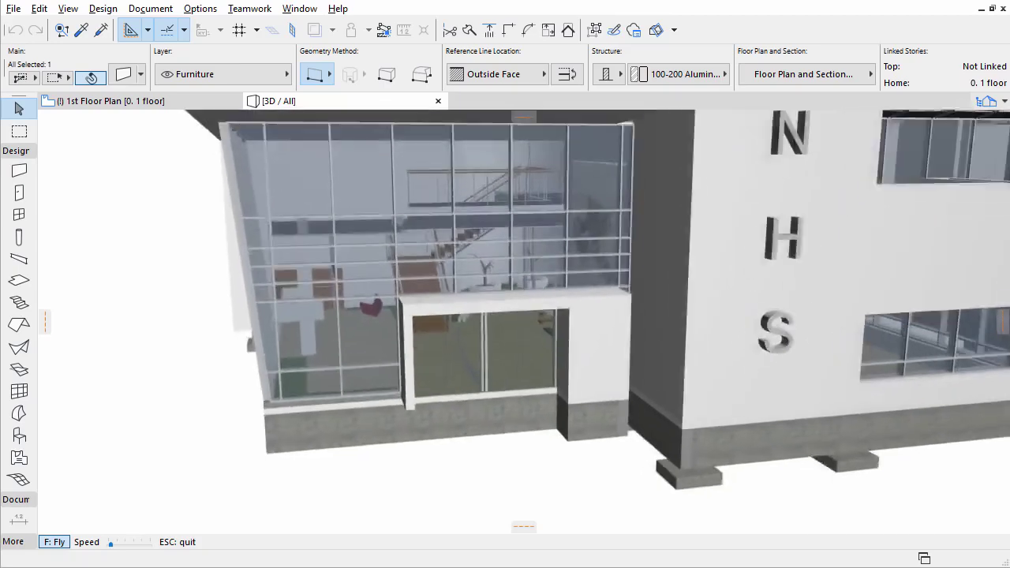
key(Up)
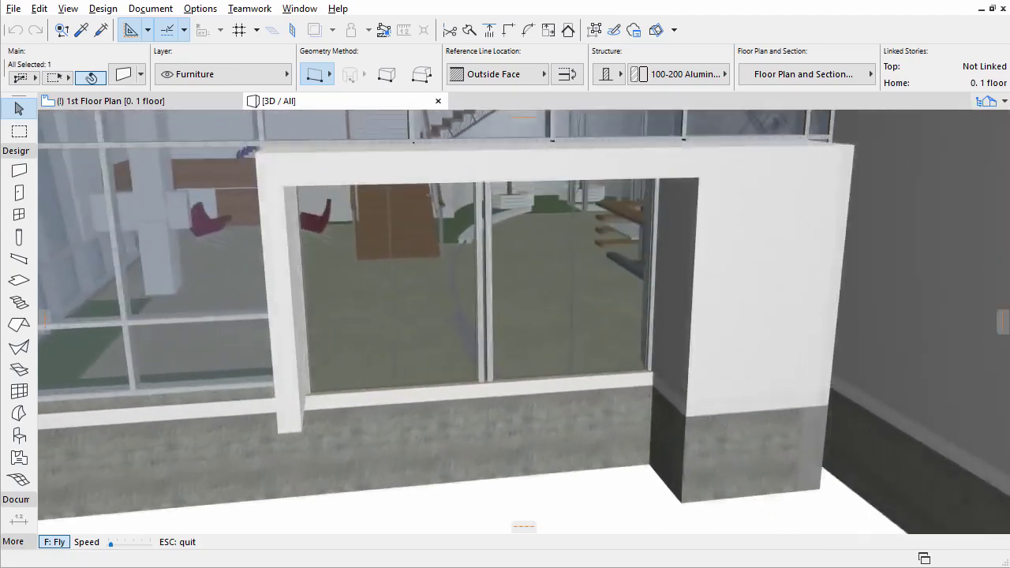
key(Up)
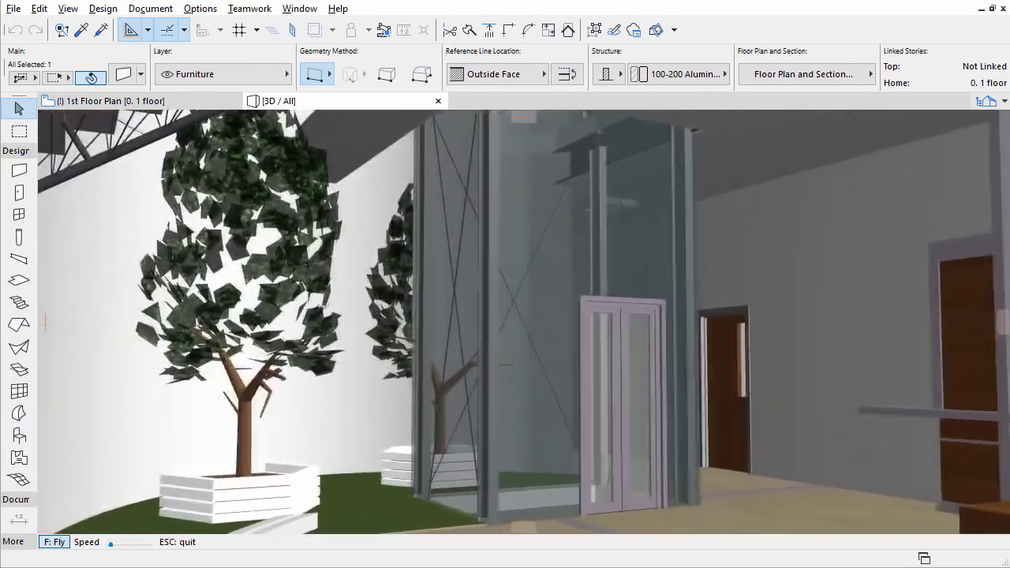
key(Up)
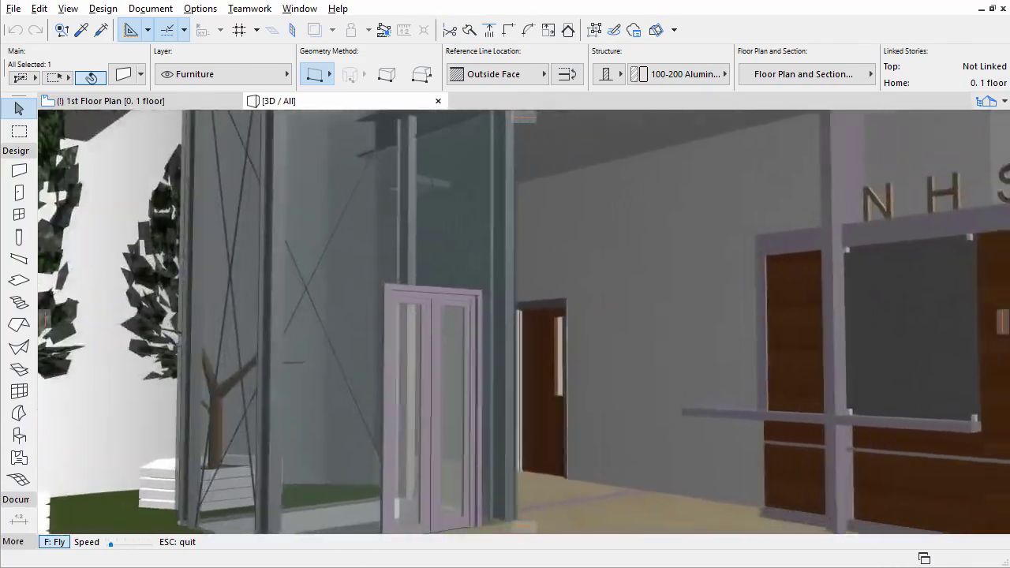